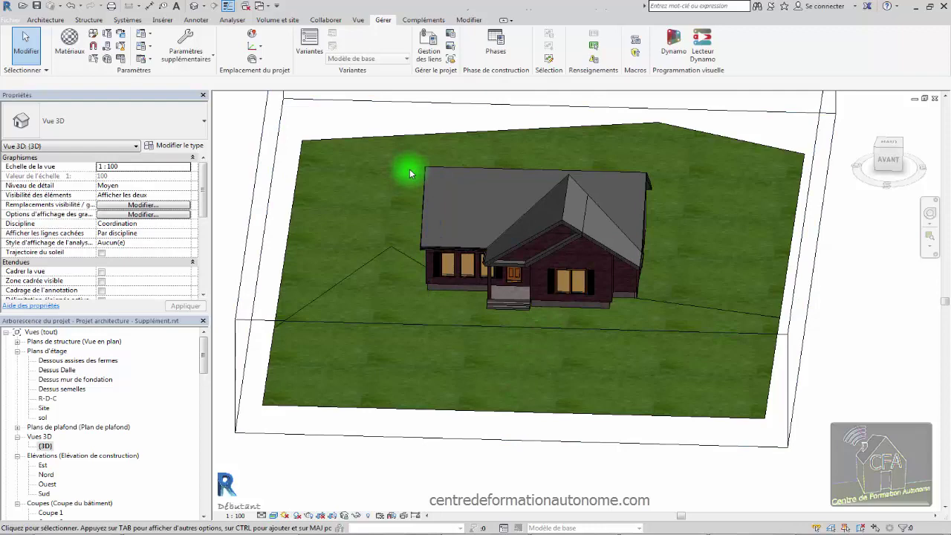
Step: Create a topography sub-region in the foundation-wall plan and sketch a rectangle about 6500 by 12000 mm from the front of the lot toward the house
shift+middle_drag(410, 173, 387, 208)
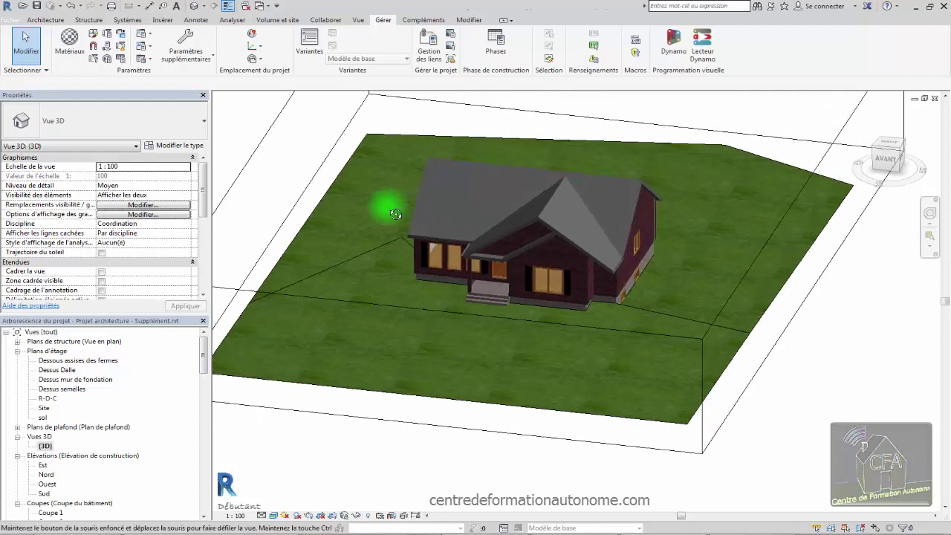
click(266, 20)
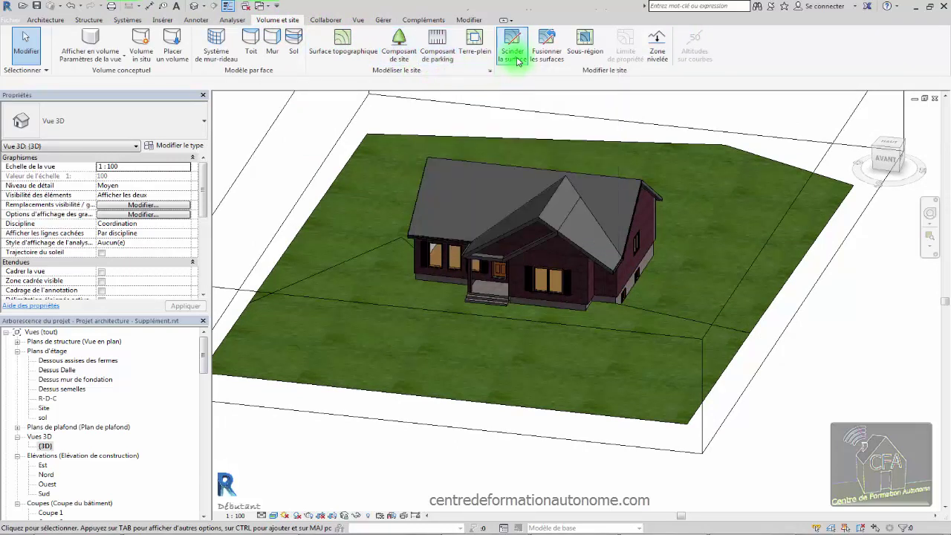
click(584, 40)
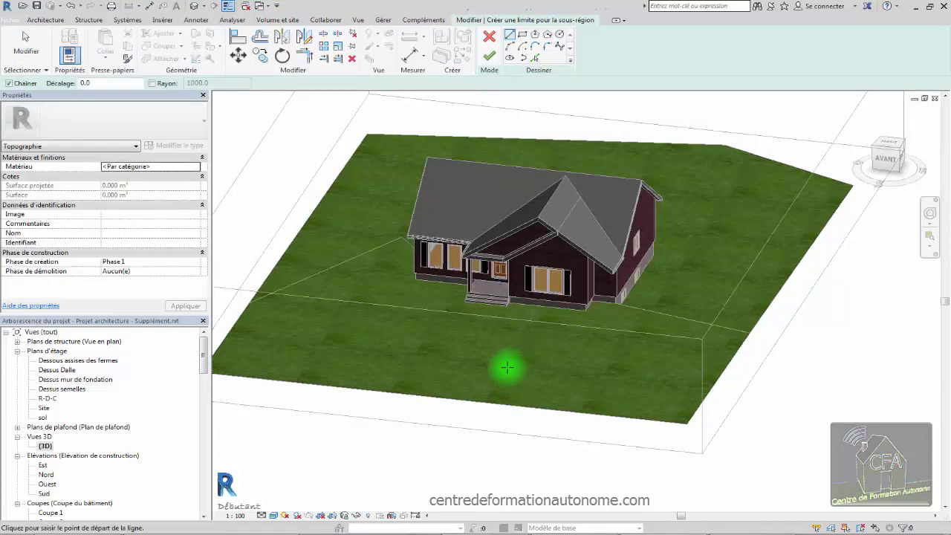
click(523, 35)
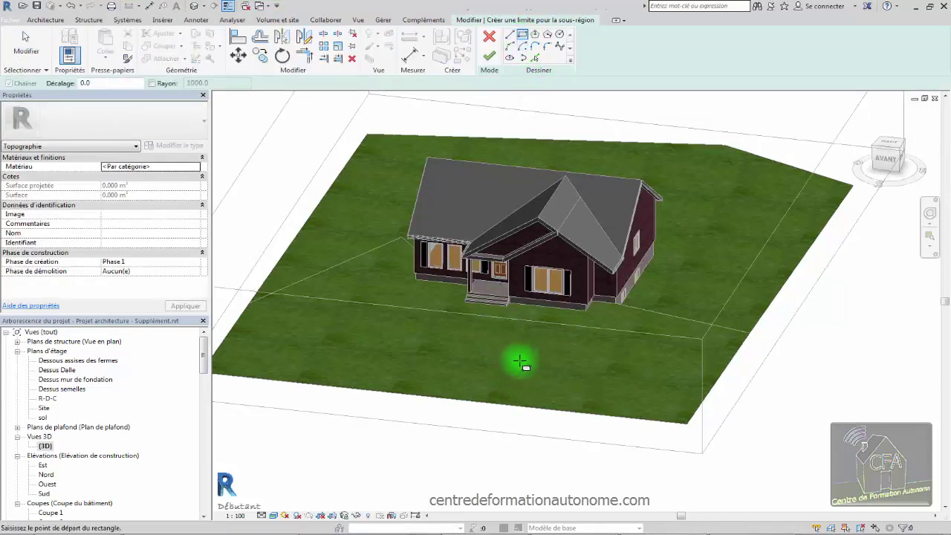
scroll(522, 376, up, 5)
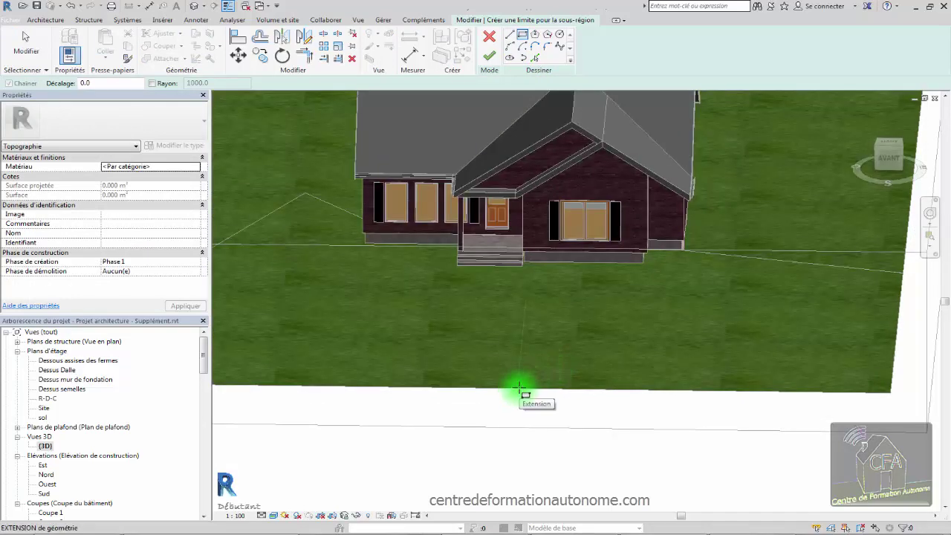
key(ctrl+Tab)
key(ctrl+Tab)
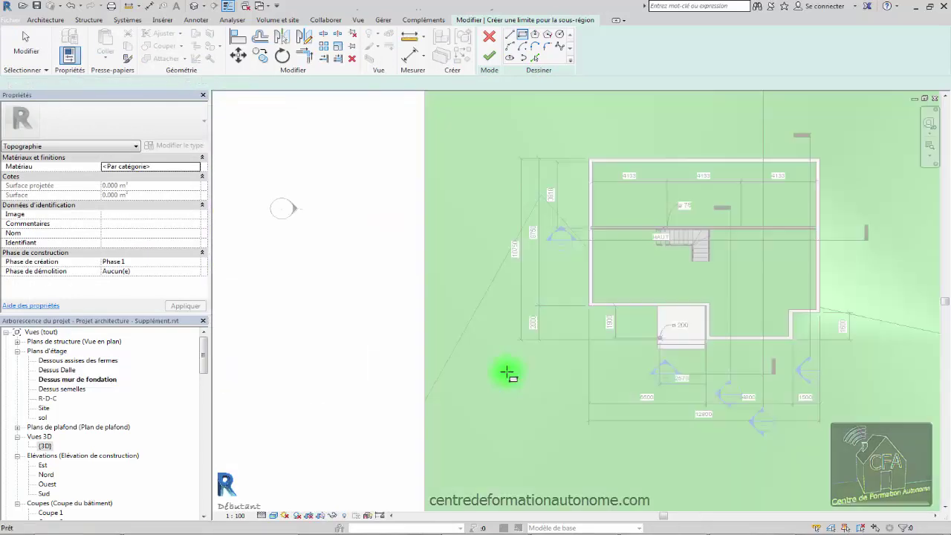
middle_drag(695, 352, 493, 221)
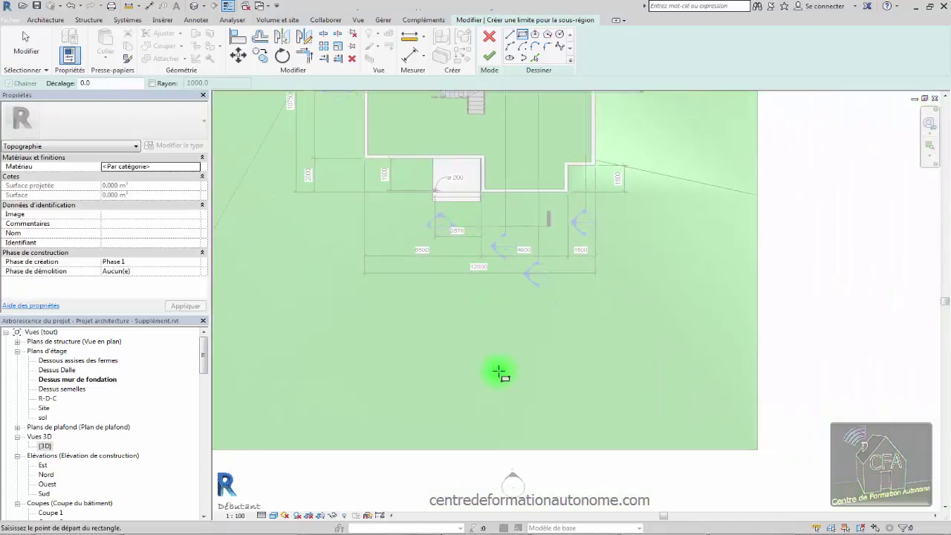
click(483, 447)
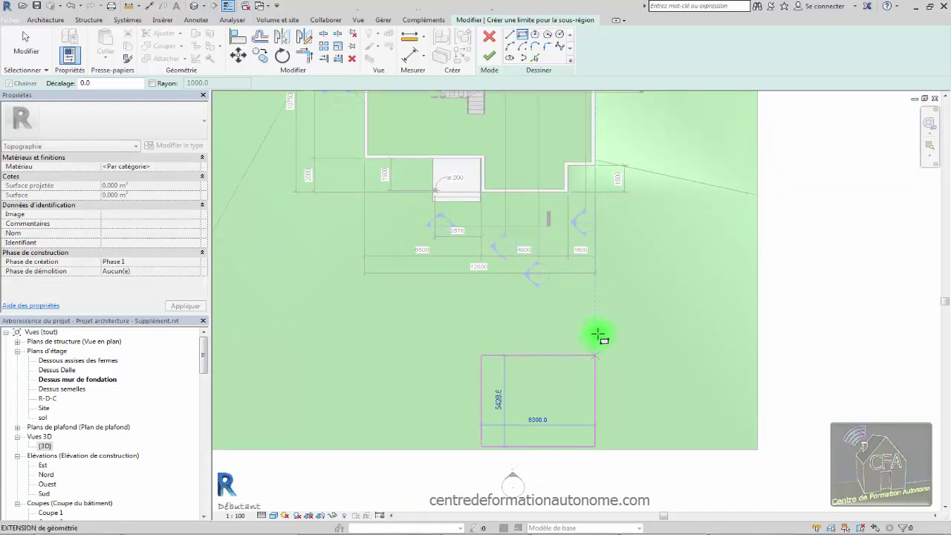
click(598, 245)
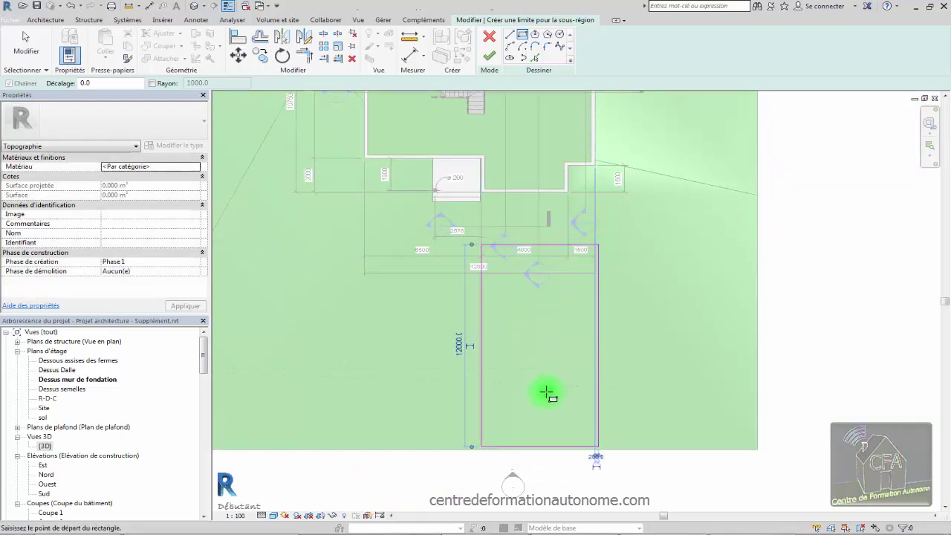
middle_drag(522, 430, 515, 364)
key(Escape)
Step: Move the front line of the sub-region rectangle onto the terrain's front edge and try to finish the sketch
scroll(511, 384, up, 3)
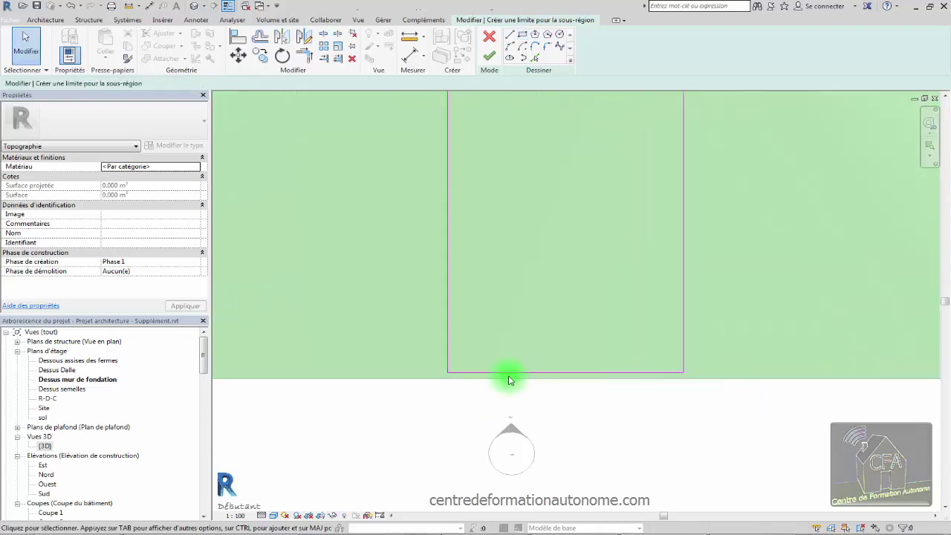
click(505, 372)
scroll(483, 373, up, 1)
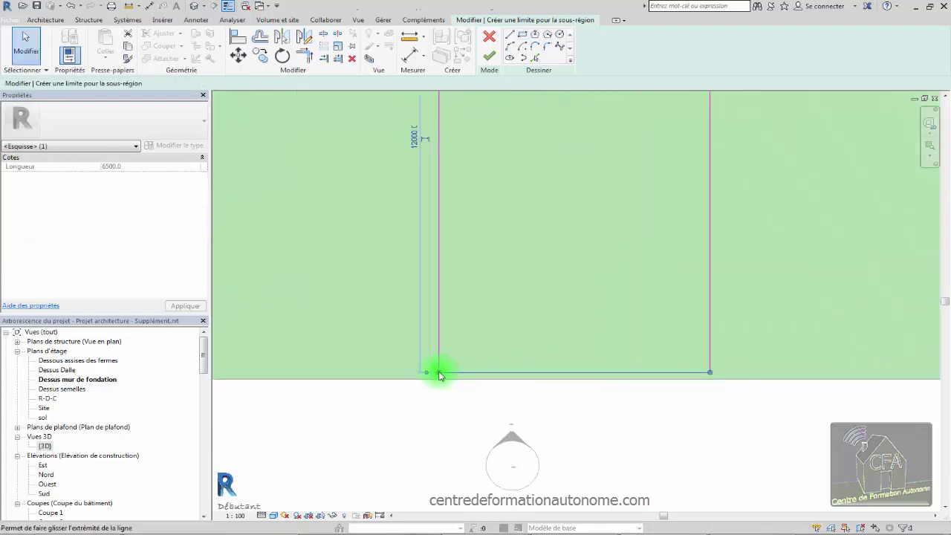
drag(439, 375, 440, 381)
drag(620, 394, 709, 377)
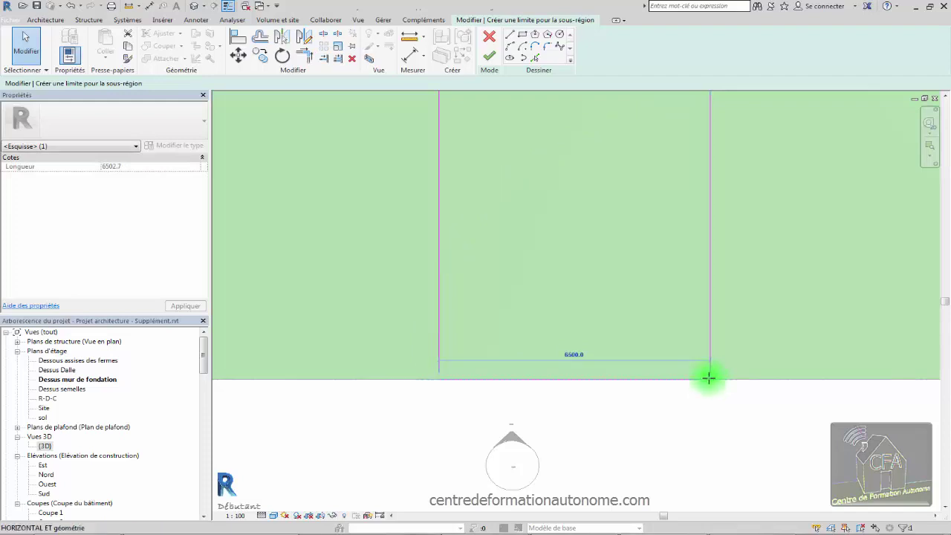
click(488, 56)
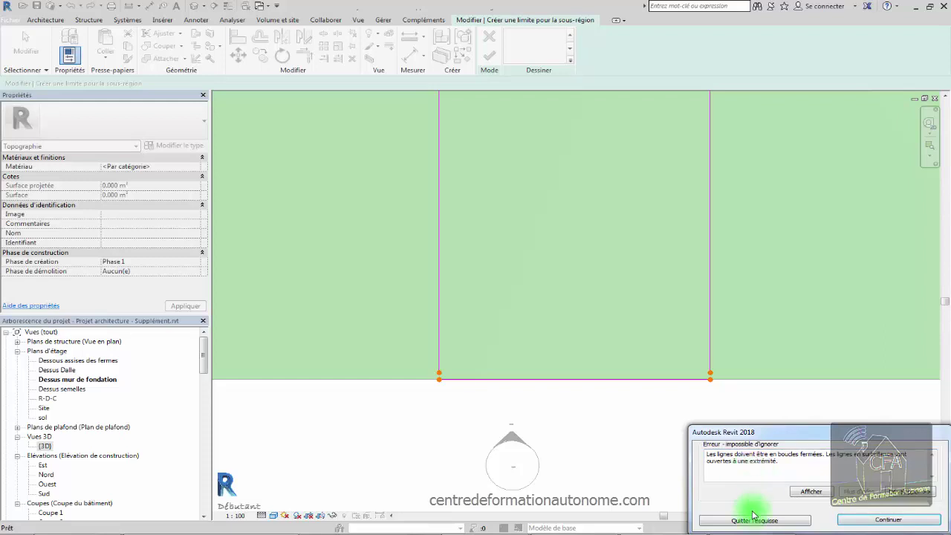
click(898, 522)
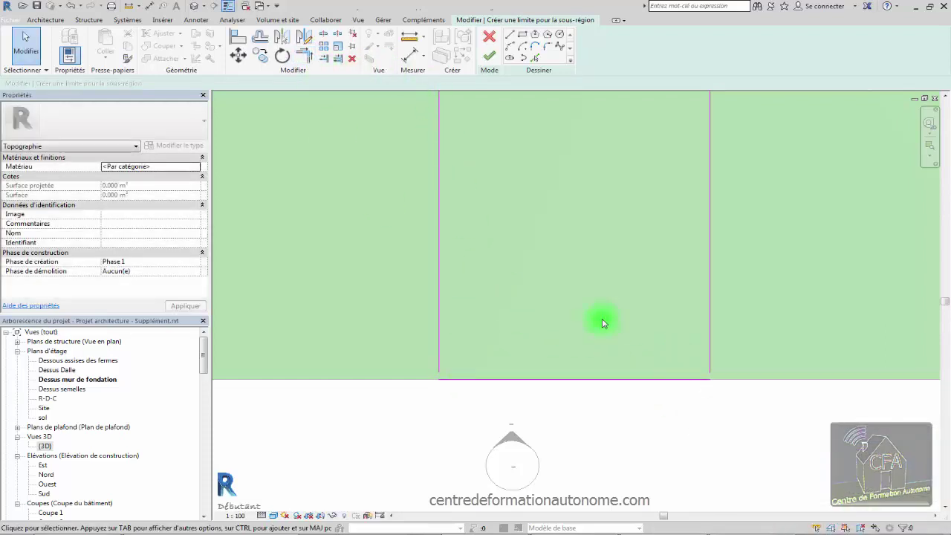
Step: Trim or extend both side lines to the front line to close the corners, and finish the sub-region
click(308, 59)
scroll(465, 364, up, 2)
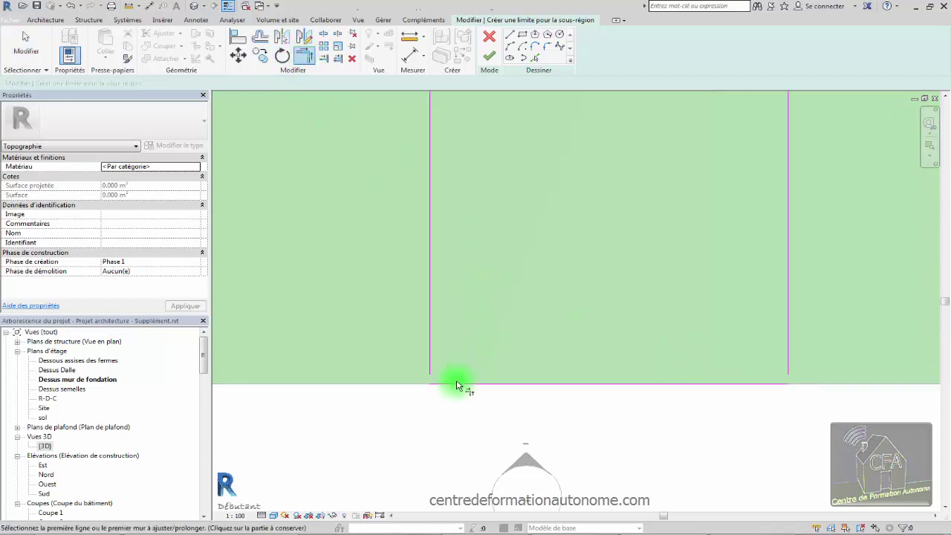
click(456, 384)
click(430, 375)
click(769, 384)
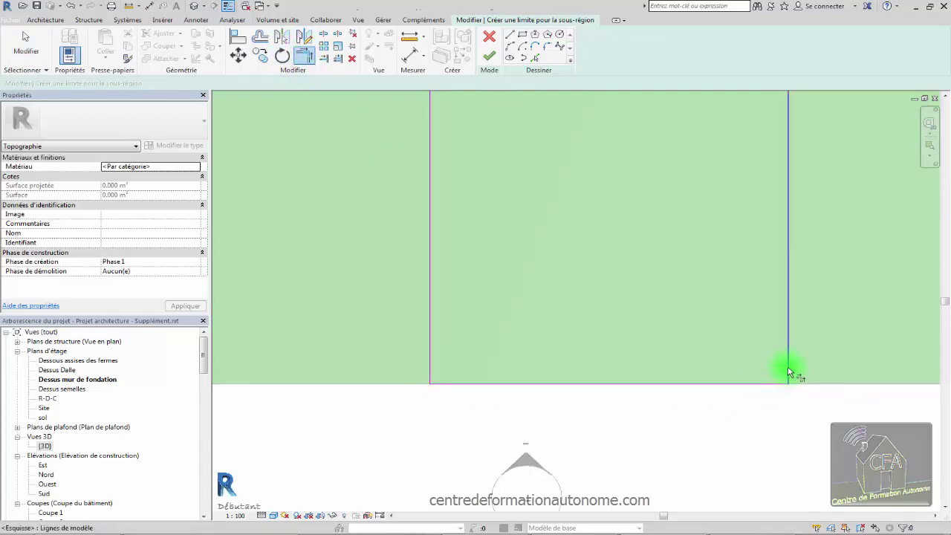
click(788, 366)
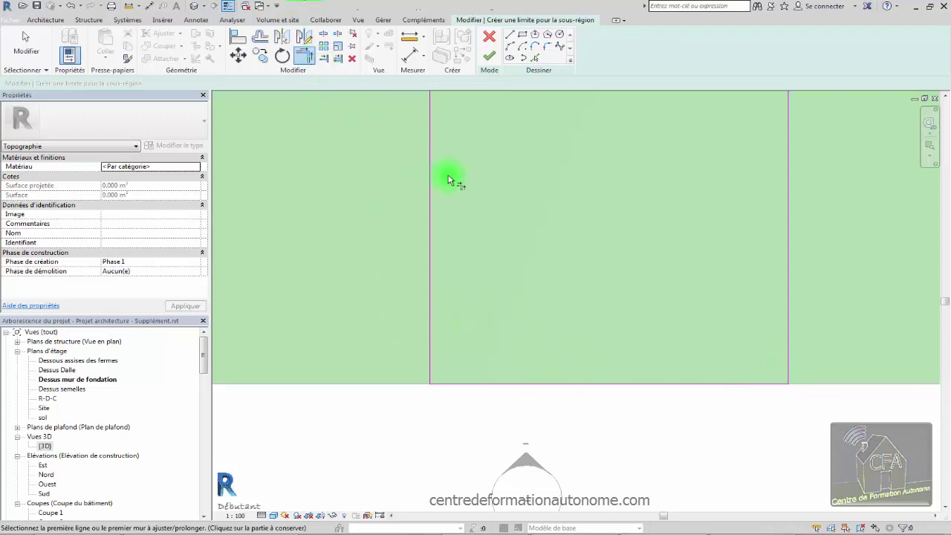
click(490, 57)
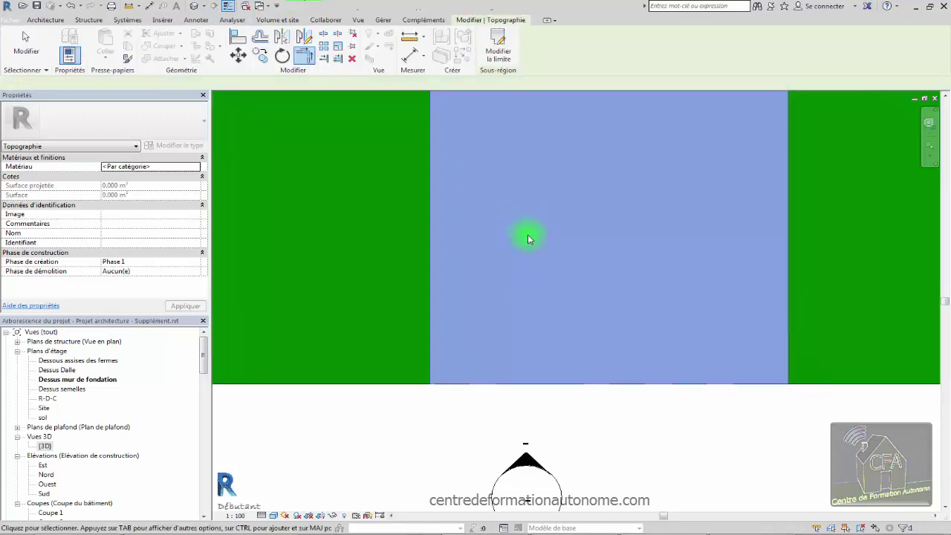
click(530, 390)
scroll(520, 374, down, 3)
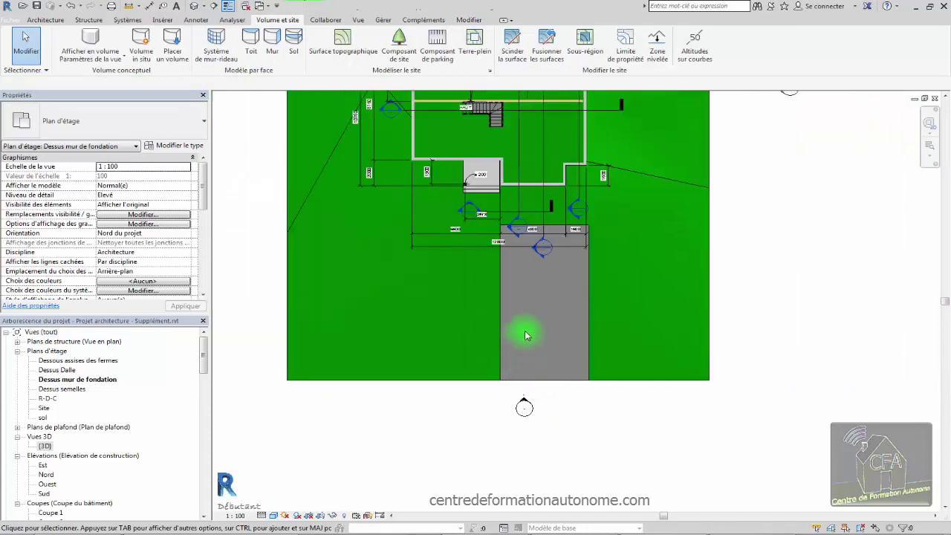
Step: In the 3D view, choose the material Asphalte, bitume for the rectangular sub-region in front of the house
key(ctrl+Tab)
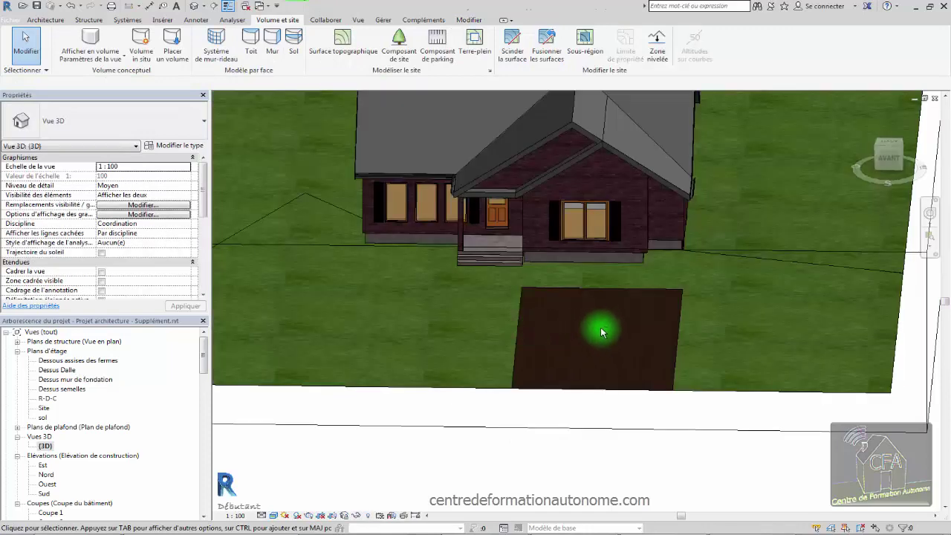
shift+middle_drag(584, 335, 518, 338)
middle_drag(475, 260, 621, 221)
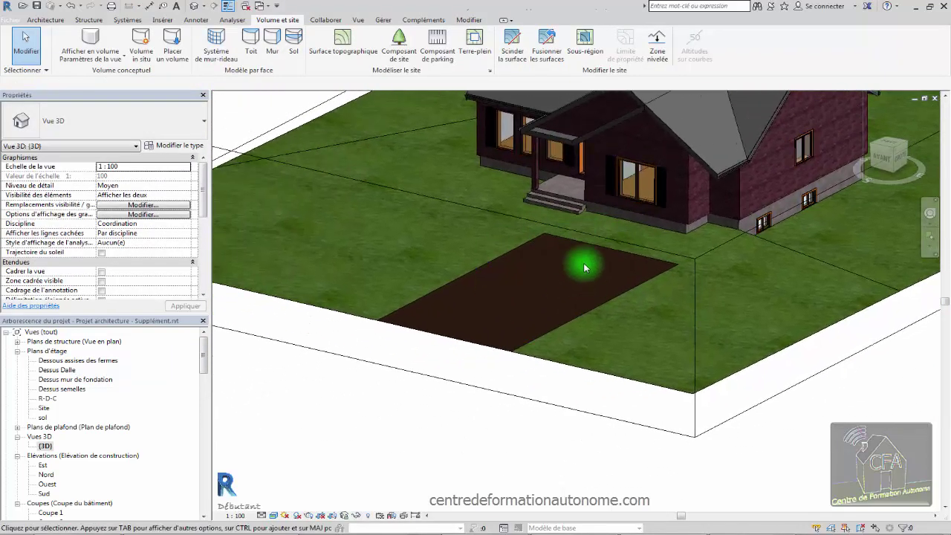
click(501, 353)
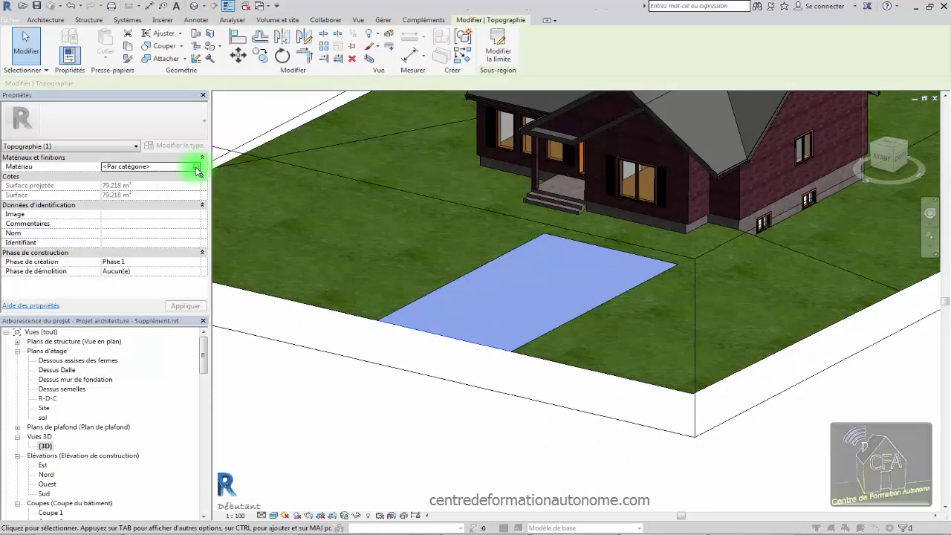
click(198, 170)
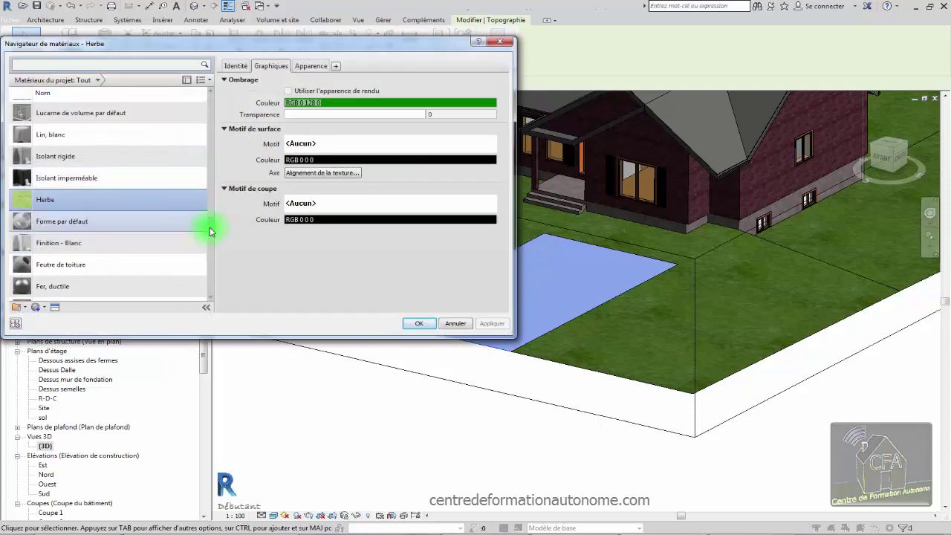
drag(211, 231, 219, 278)
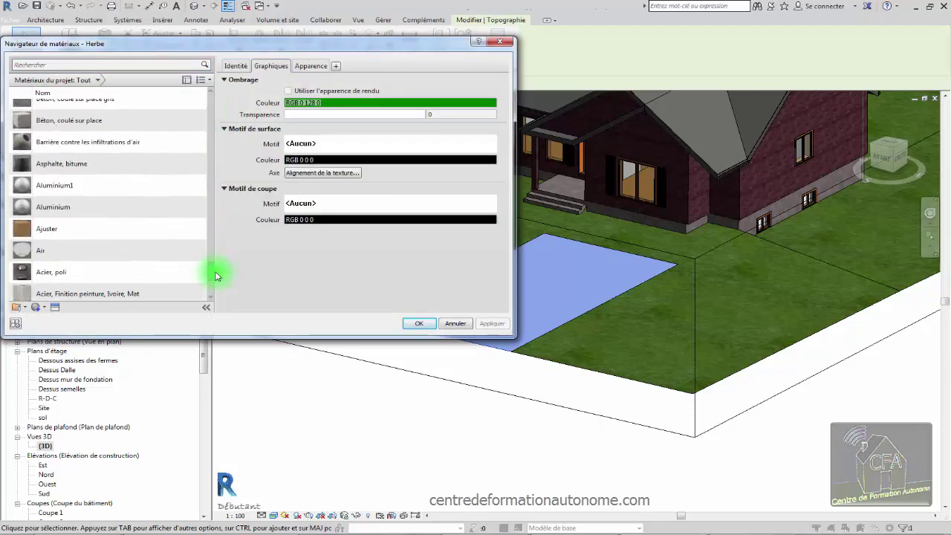
click(64, 162)
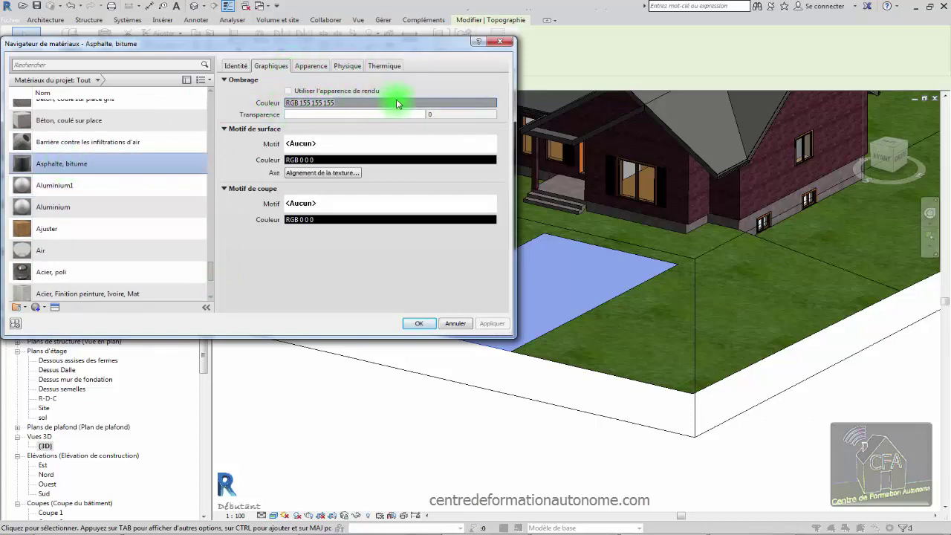
Step: Review the asphalt's appearance settings, keep the finish relief enabled, and apply the material to the sub-region
click(316, 67)
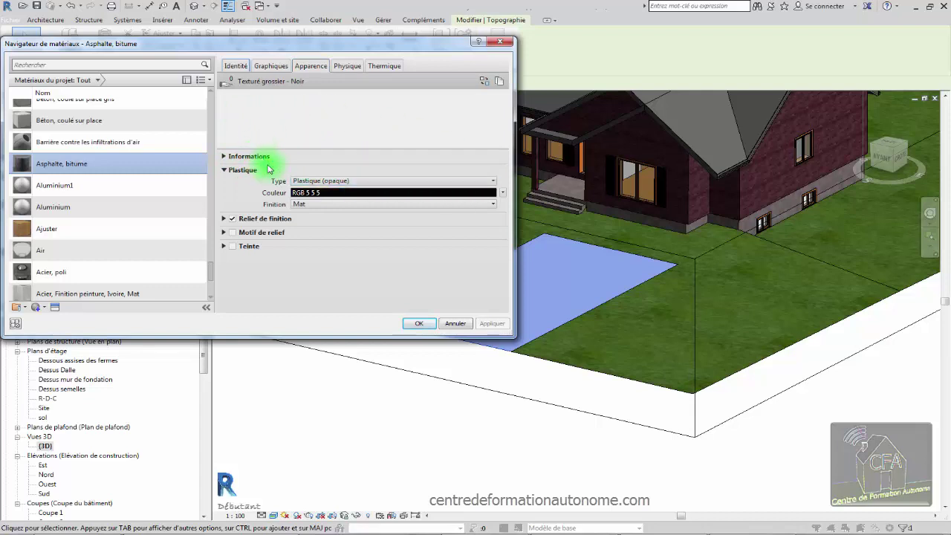
click(225, 171)
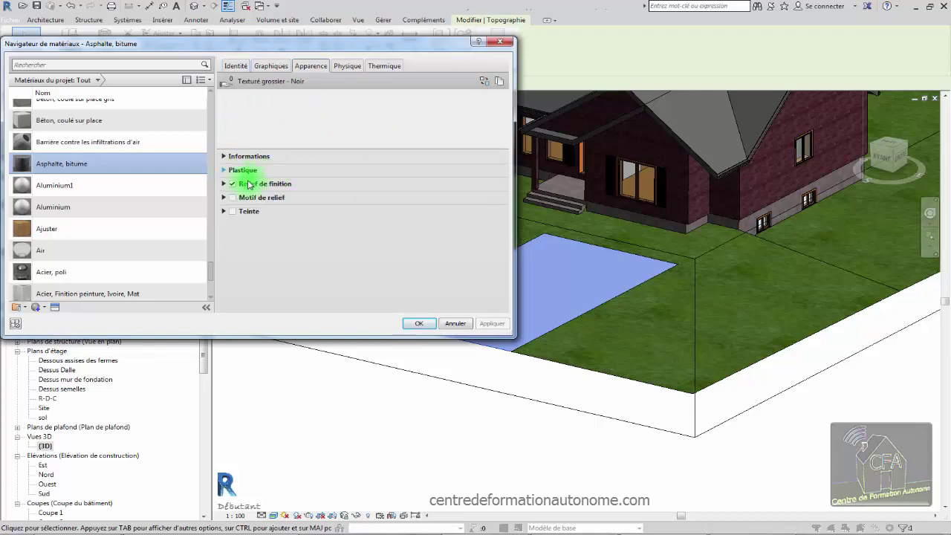
click(233, 184)
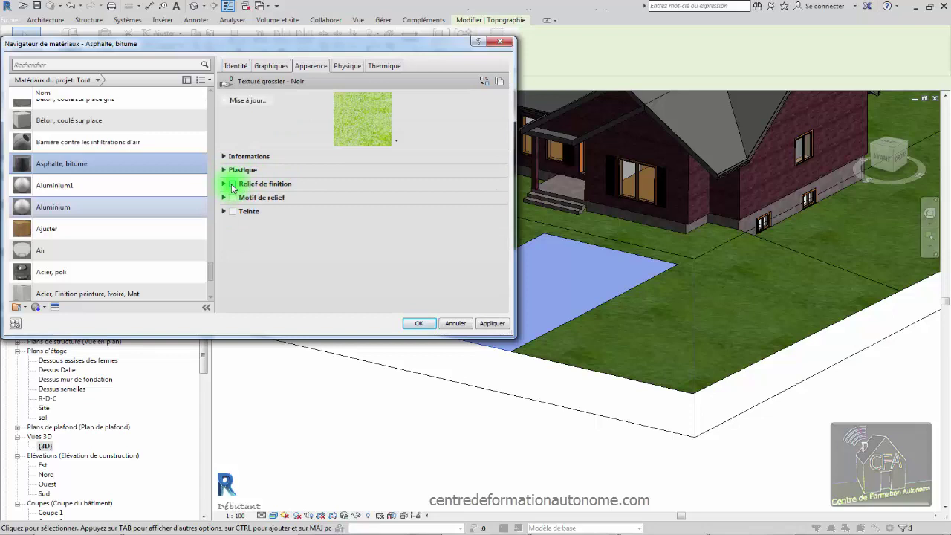
click(233, 184)
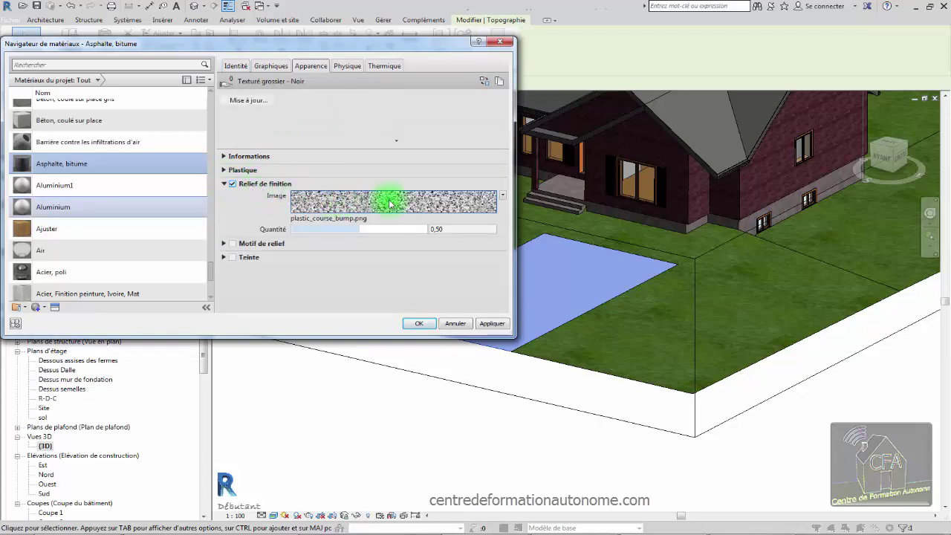
click(492, 324)
click(422, 325)
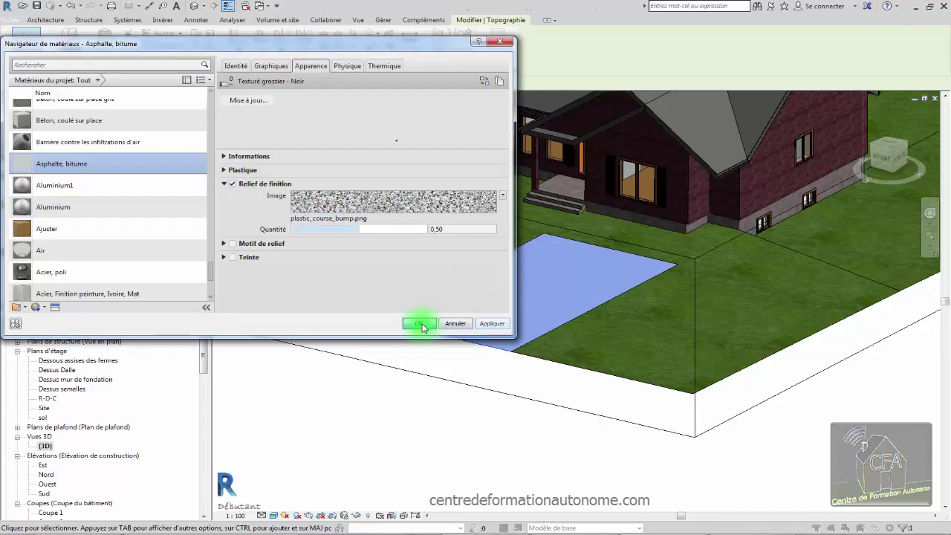
click(385, 354)
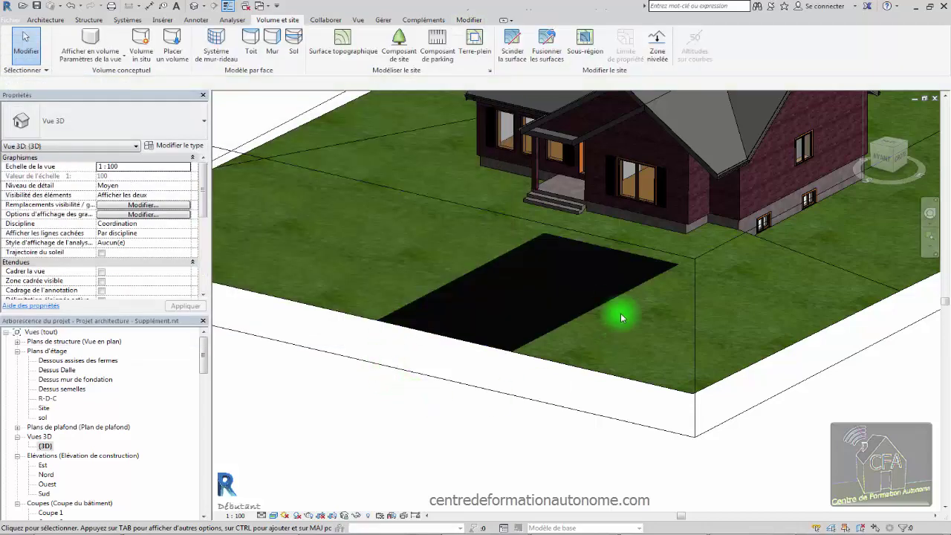
scroll(586, 295, up, 3)
shift+middle_drag(547, 280, 576, 385)
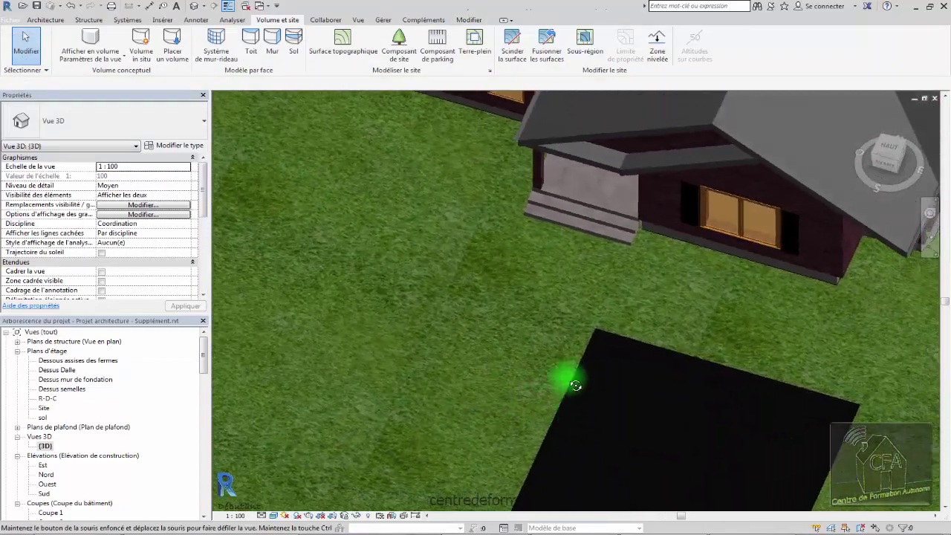
scroll(556, 276, down, 6)
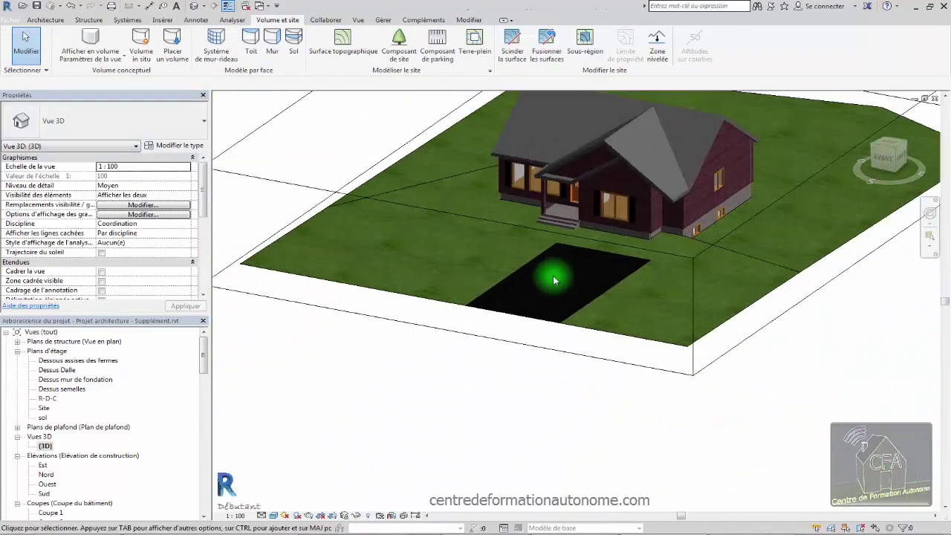
scroll(552, 275, up, 5)
middle_drag(541, 269, 580, 294)
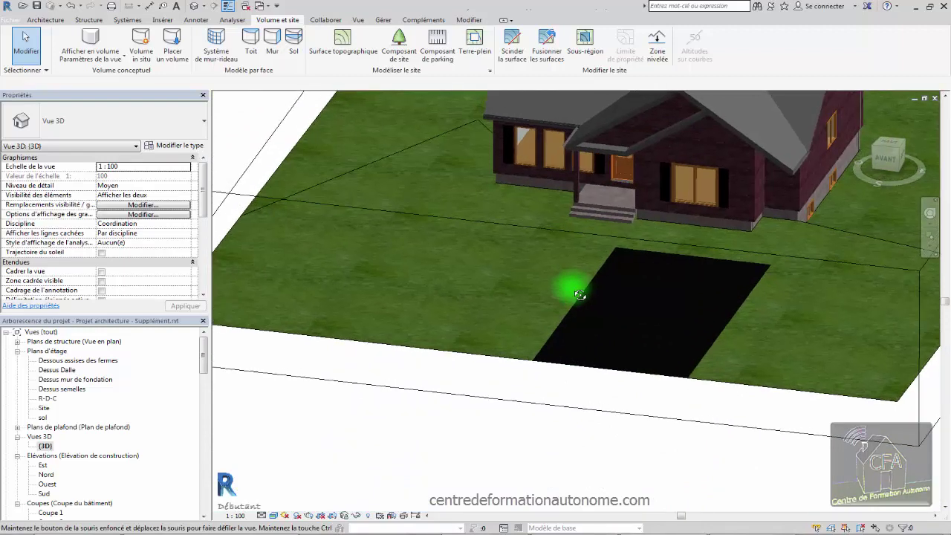
scroll(579, 294, down, 6)
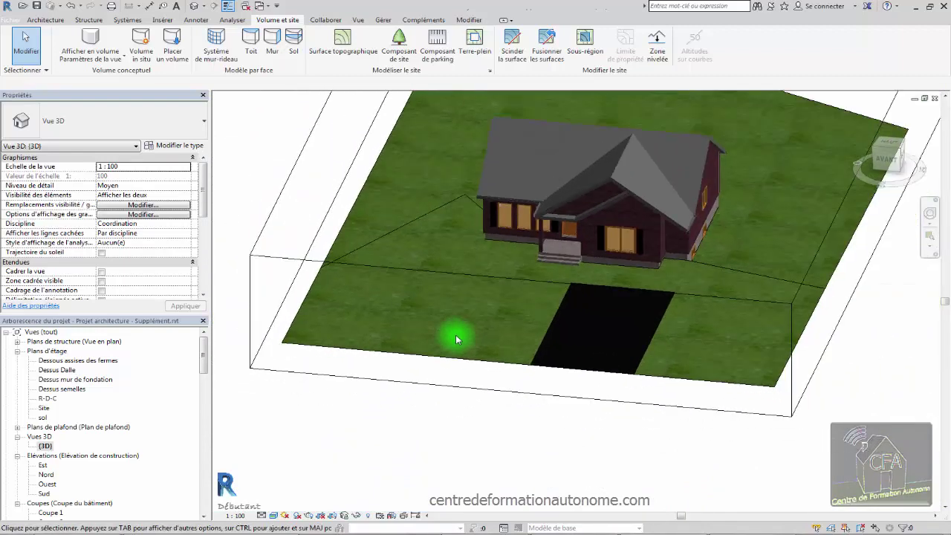
Step: Start placing a site component and load all six RPC tree, shrub and plant families from the library's Plantes folder
scroll(456, 335, up, 4)
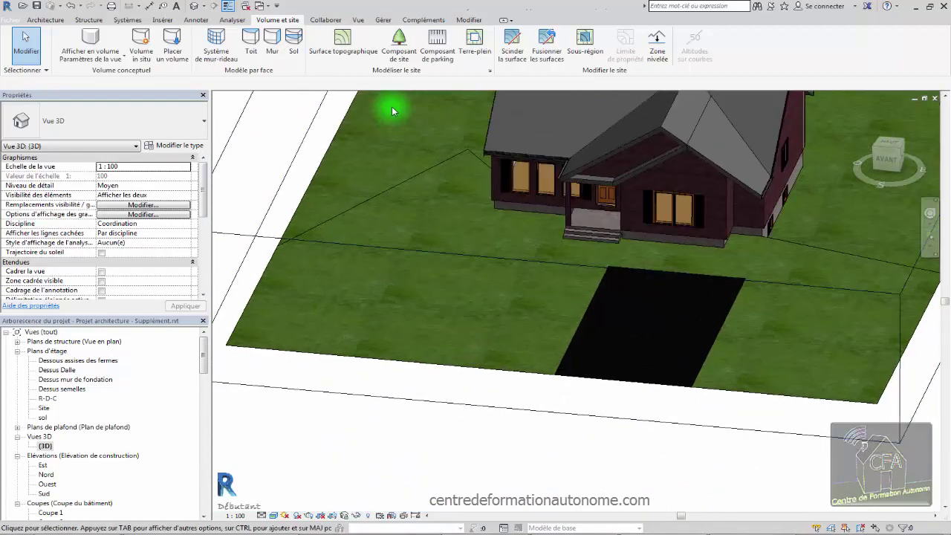
click(400, 45)
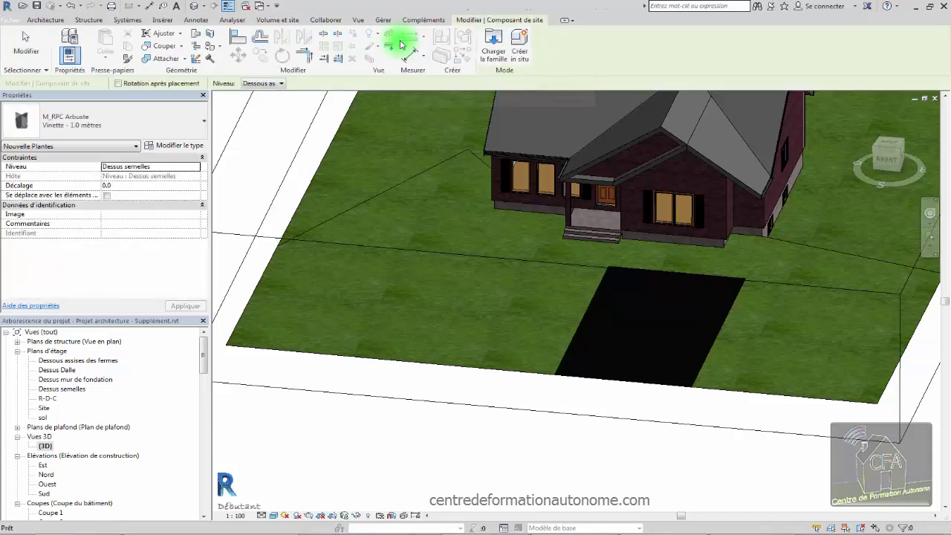
click(493, 49)
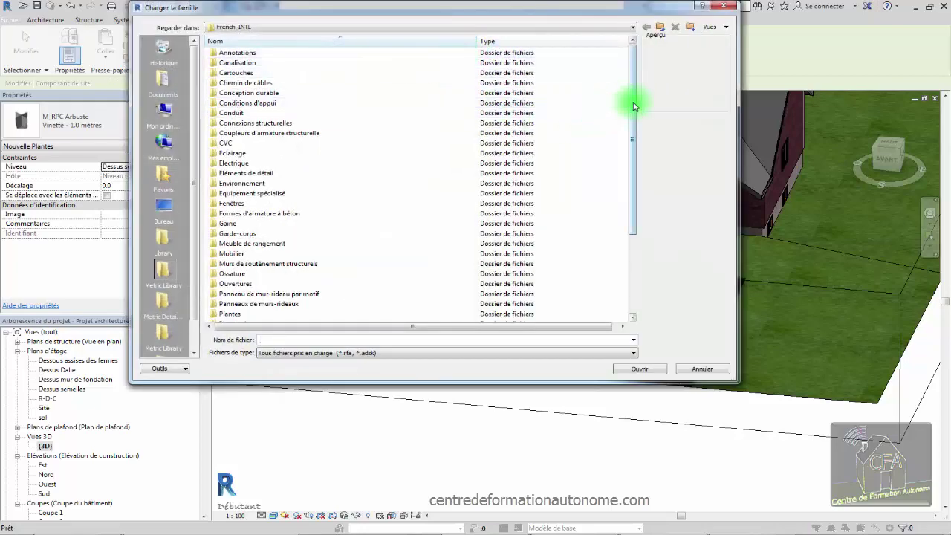
mouse_move(633, 109)
mouse_down()
mouse_move(640, 117)
mouse_move(636, 109)
mouse_up()
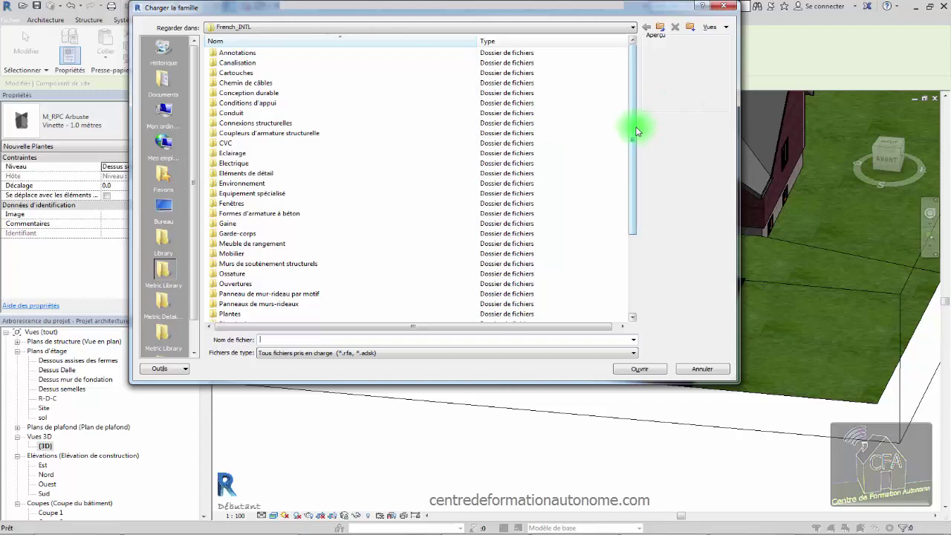
drag(636, 130, 637, 156)
click(240, 275)
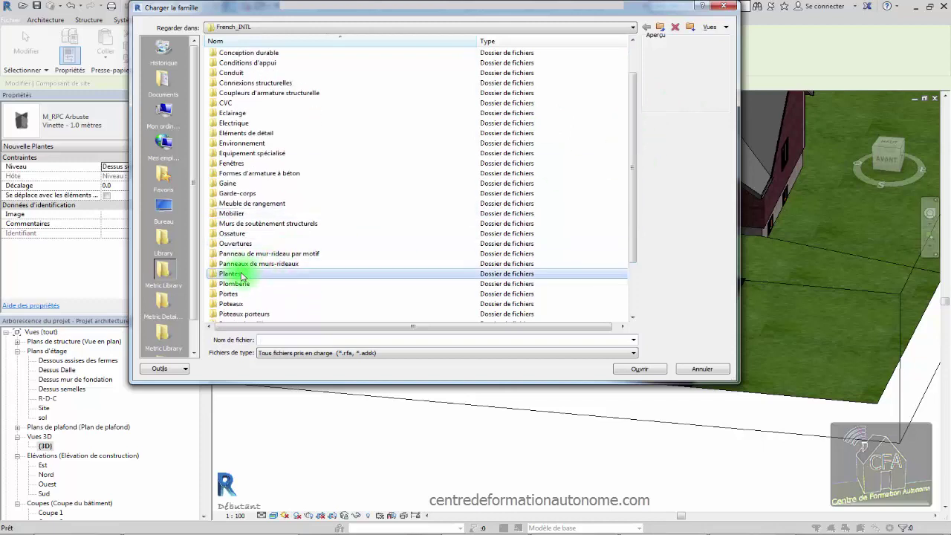
double_click(241, 276)
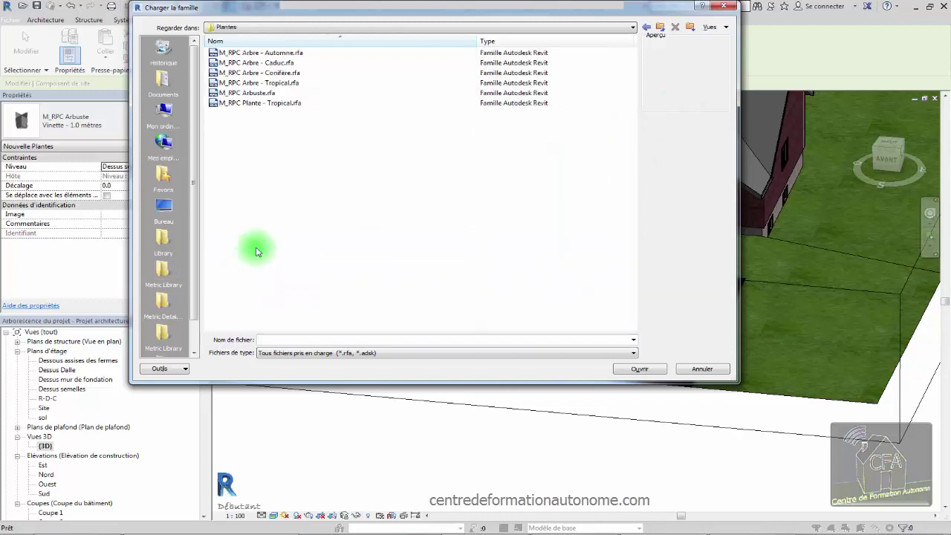
click(251, 54)
shift+click(252, 103)
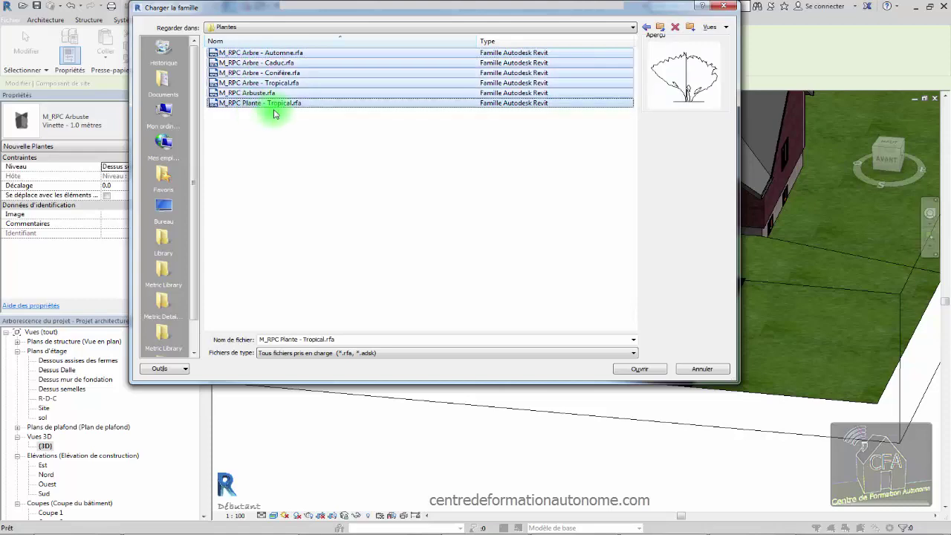
click(636, 368)
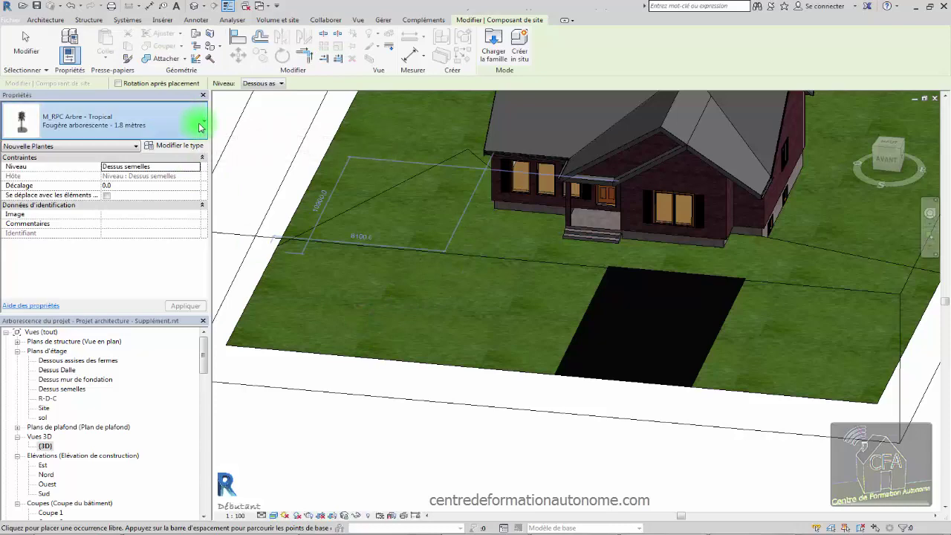
Step: Place an autumn tree of type Erable à sucre - 13.7 mètres on the front lawn, to the left of the driveway
click(199, 128)
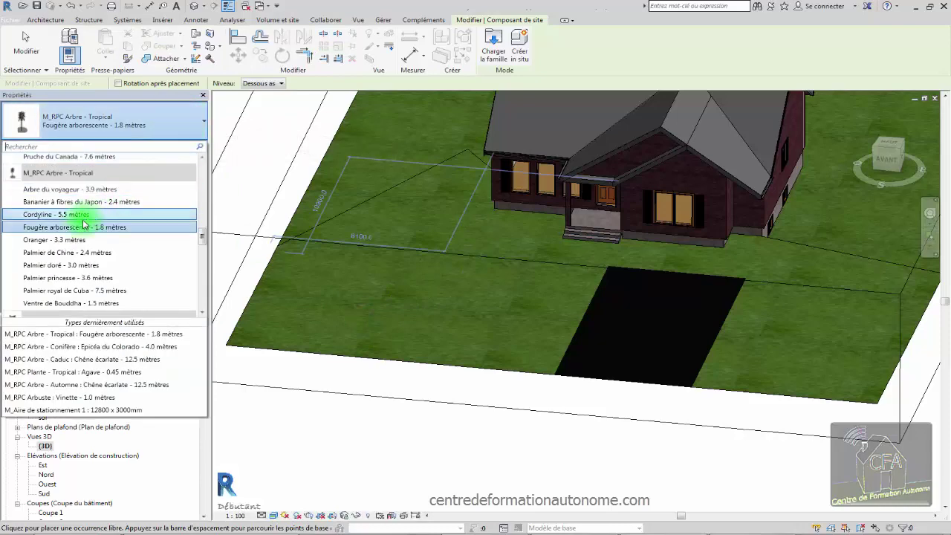
scroll(83, 225, down, 1)
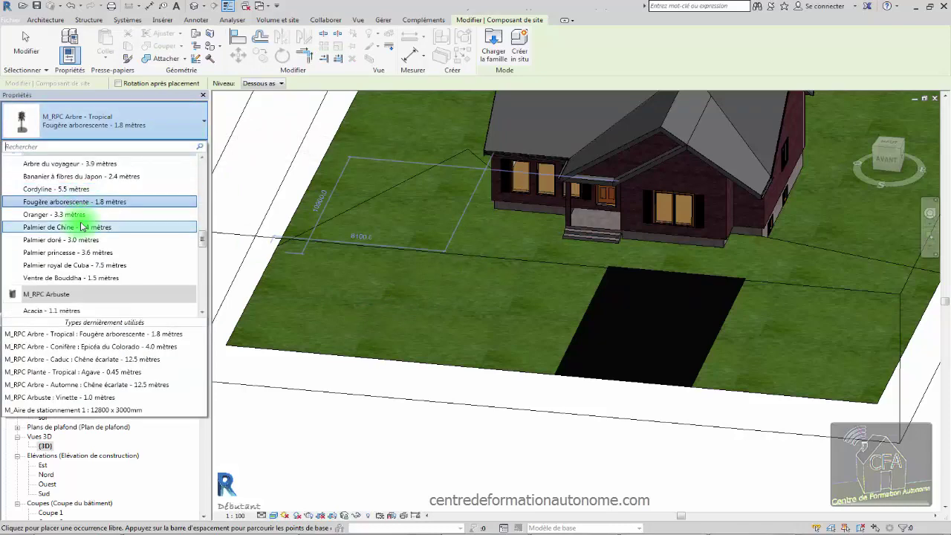
scroll(82, 225, up, 6)
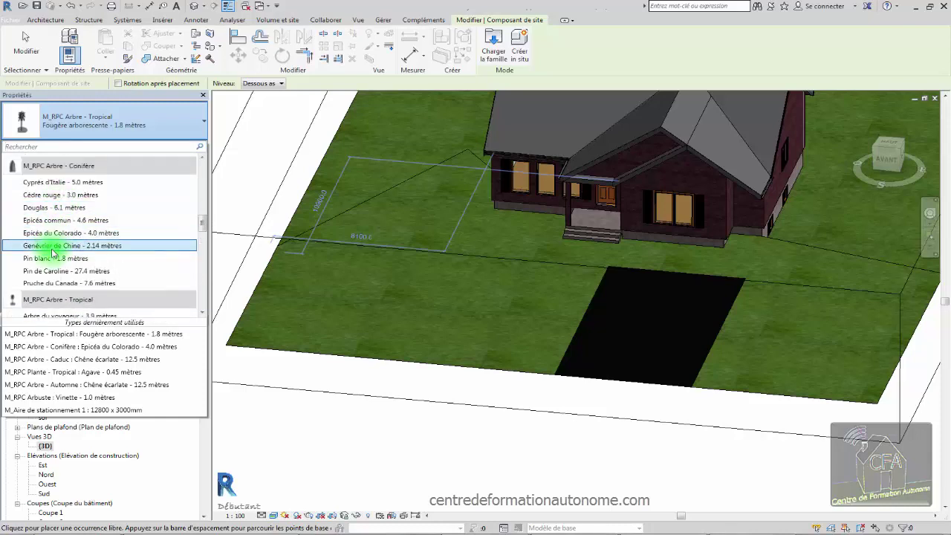
scroll(56, 237, up, 7)
scroll(58, 236, up, 8)
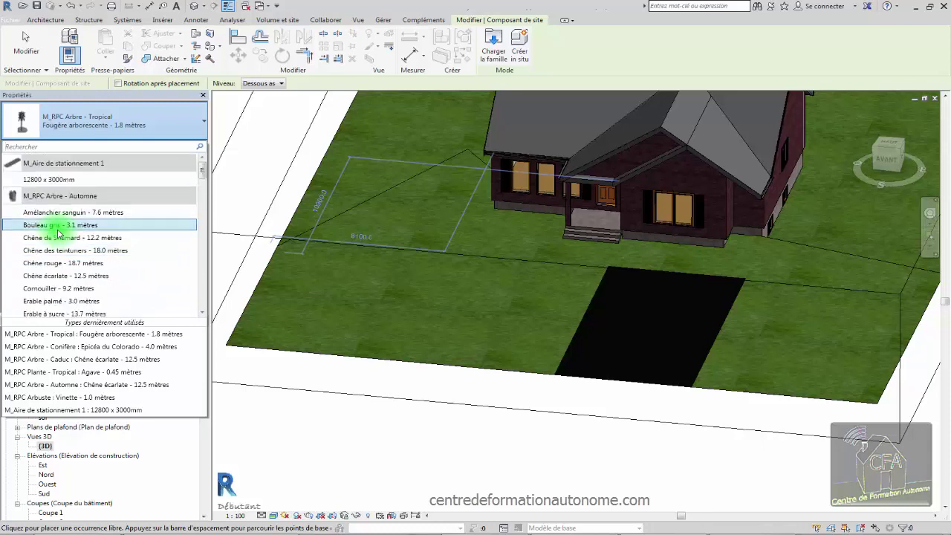
scroll(57, 234, down, 2)
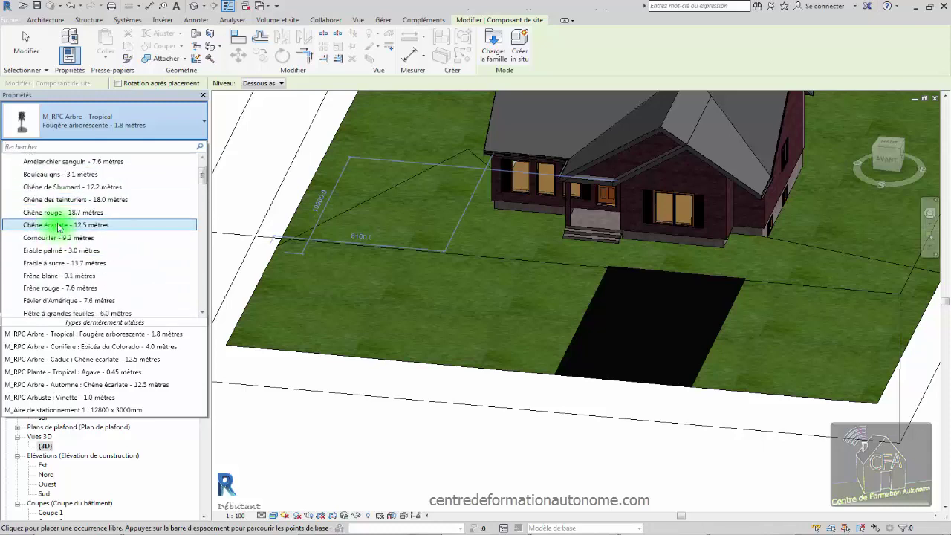
scroll(57, 223, down, 2)
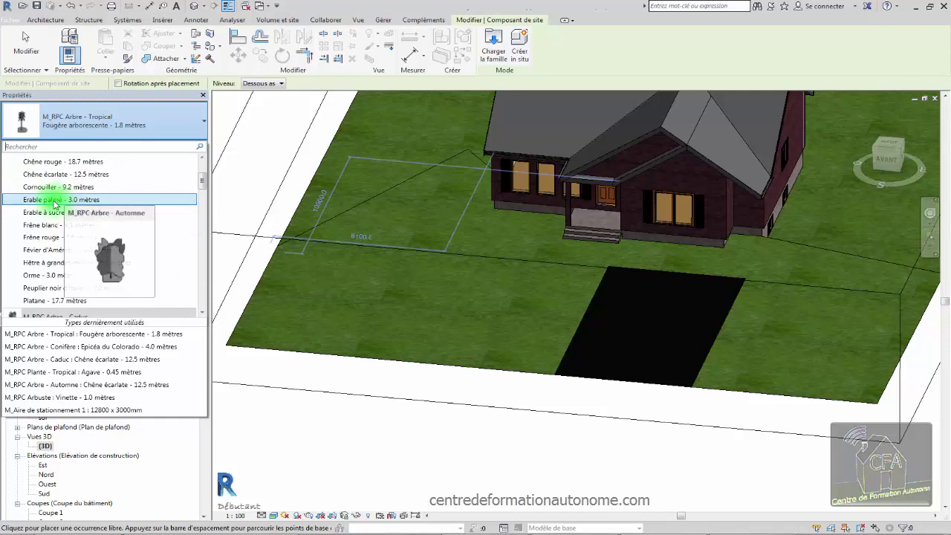
click(46, 213)
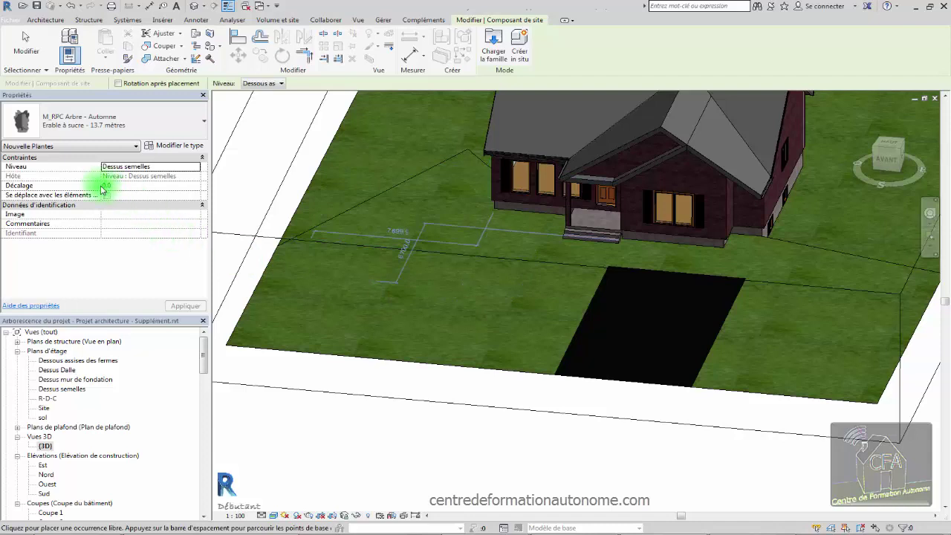
click(413, 298)
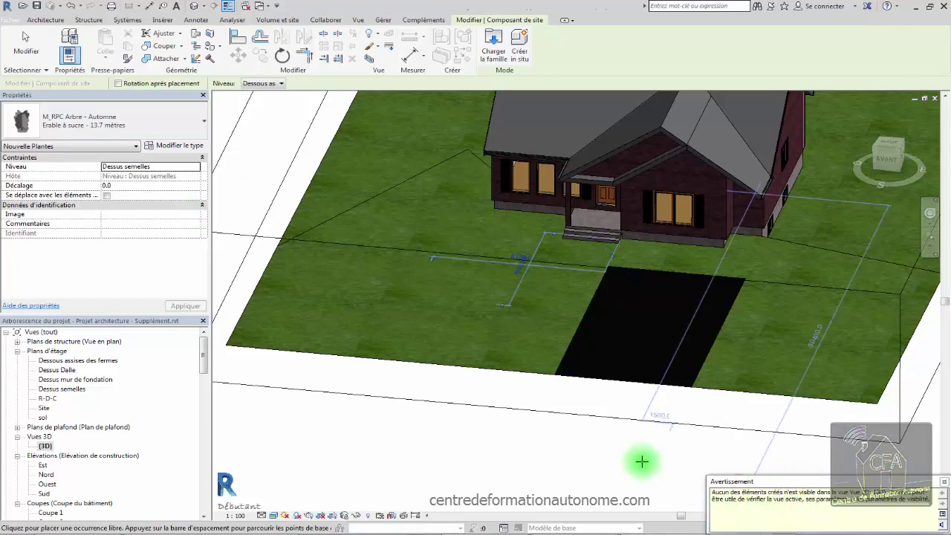
key(Escape)
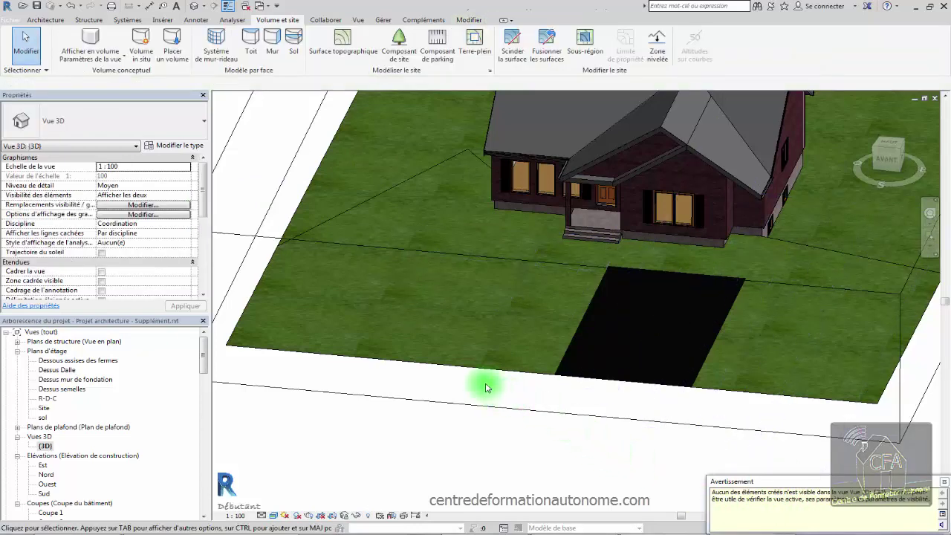
Step: Check the visibility of the Plantes category and its hidden lines in the 3D view's visibility/graphics overrides
key(v)
key(v)
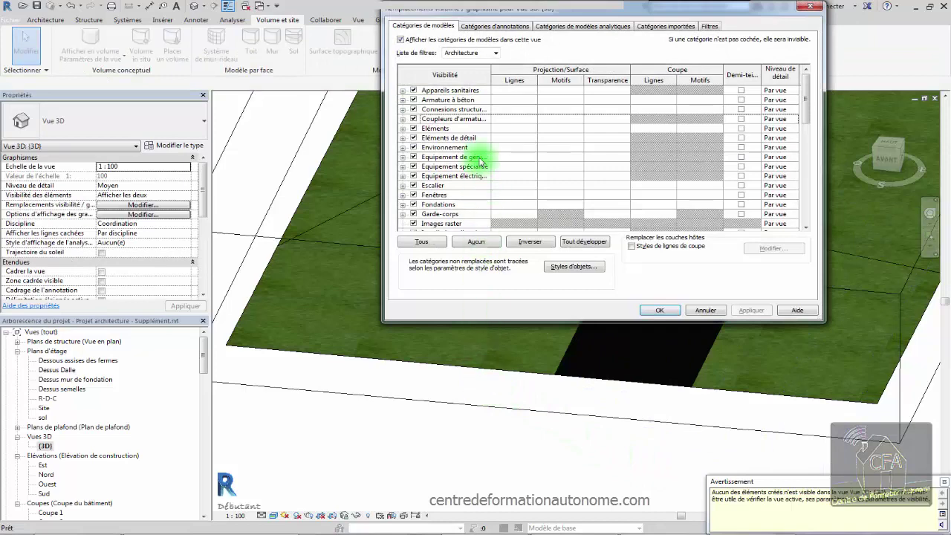
drag(806, 103, 803, 162)
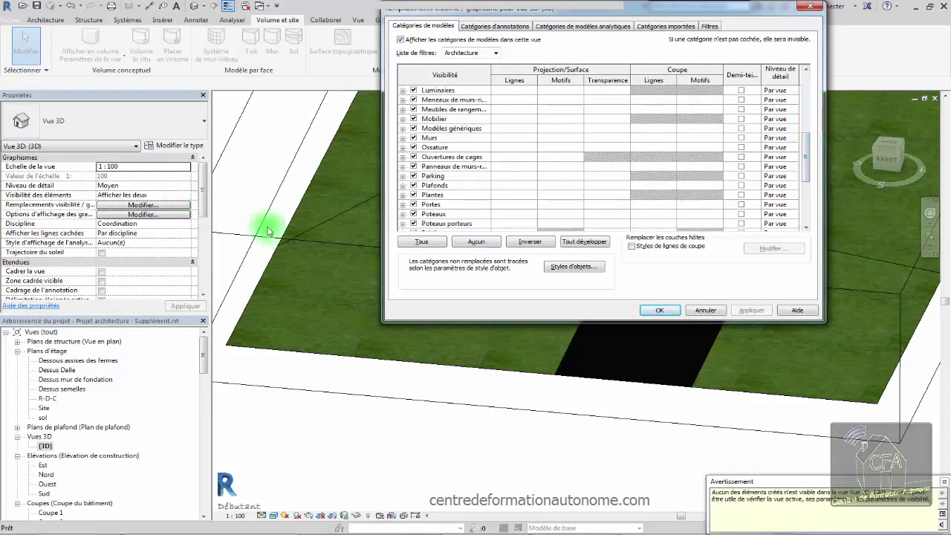
click(405, 200)
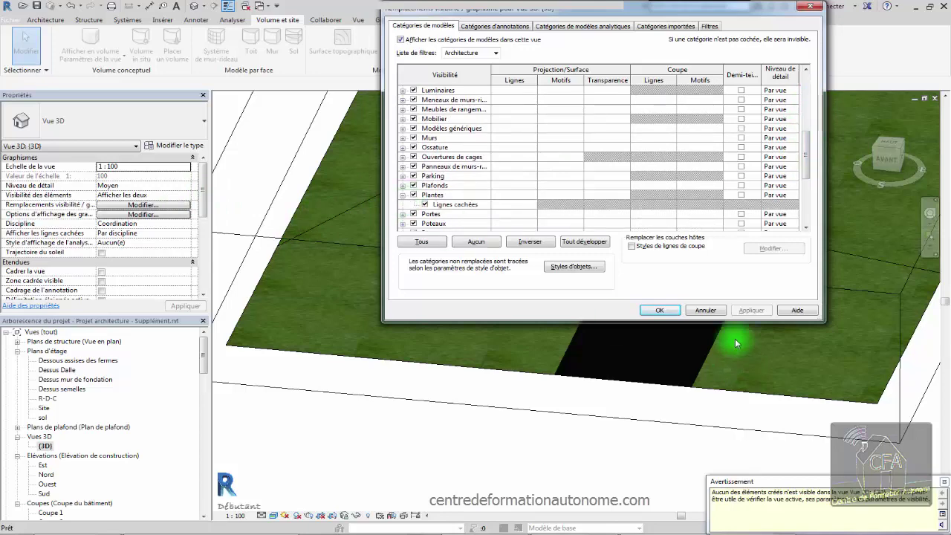
click(661, 310)
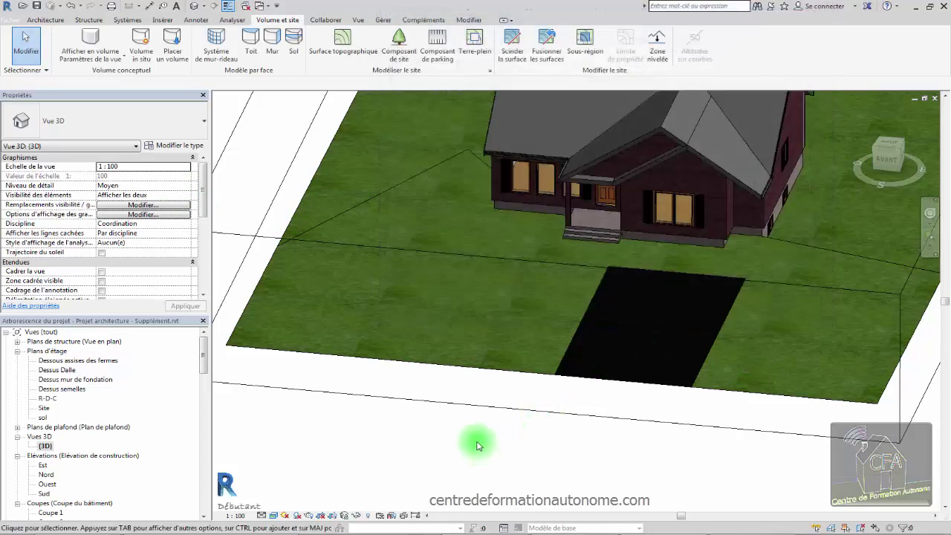
Step: In section Coupe 2, extend the left edge of the crop region past the end of the terrain
key(ctrl+Tab)
scroll(491, 275, down, 2)
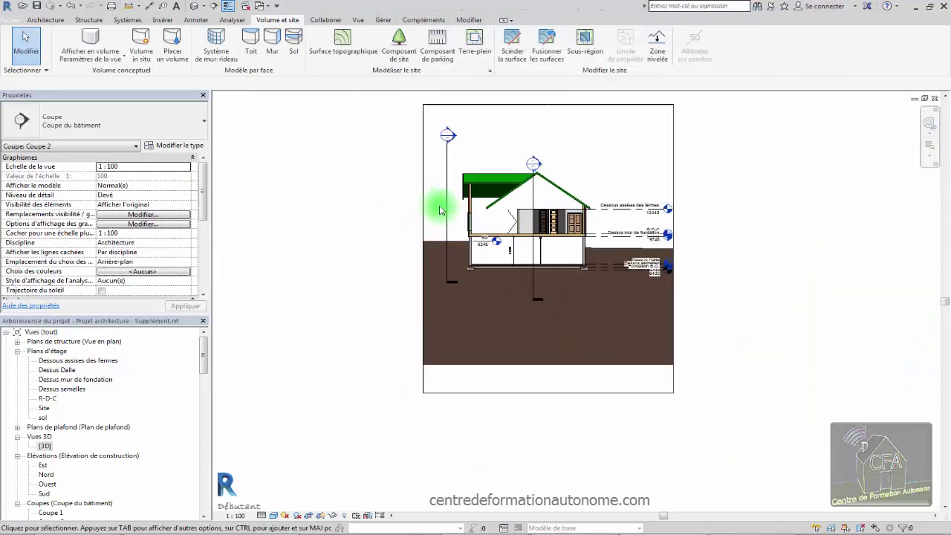
click(424, 235)
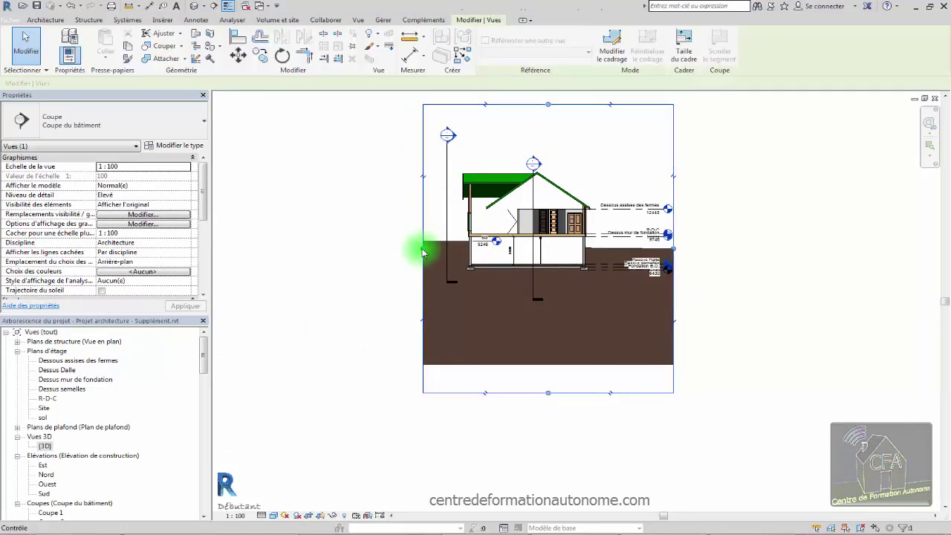
drag(423, 253, 243, 239)
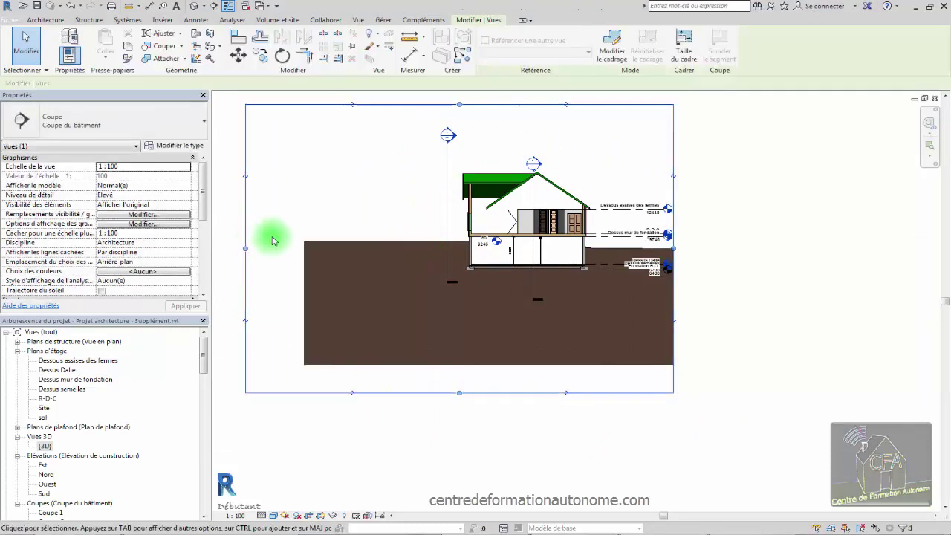
Step: Examine the placed tree's position and height in the Nord and Ouest elevations
double_click(44, 476)
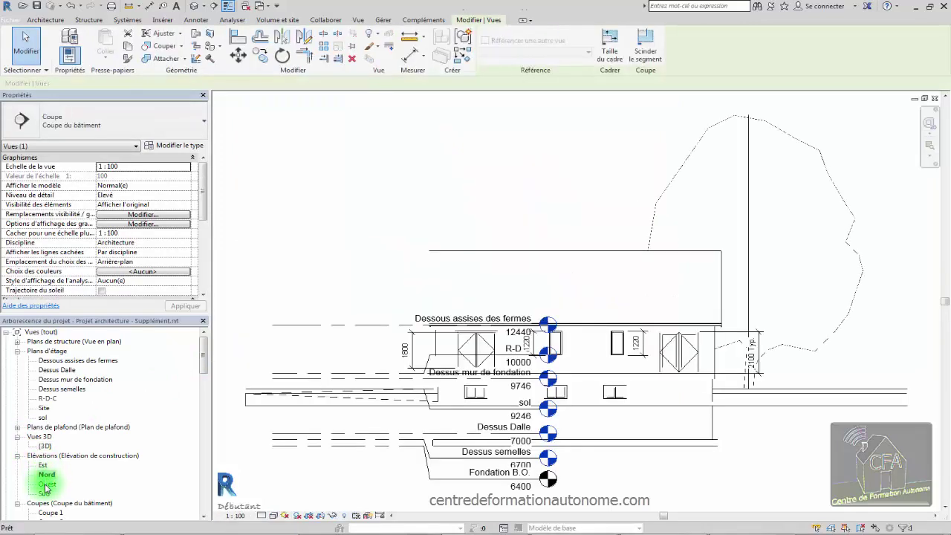
double_click(46, 484)
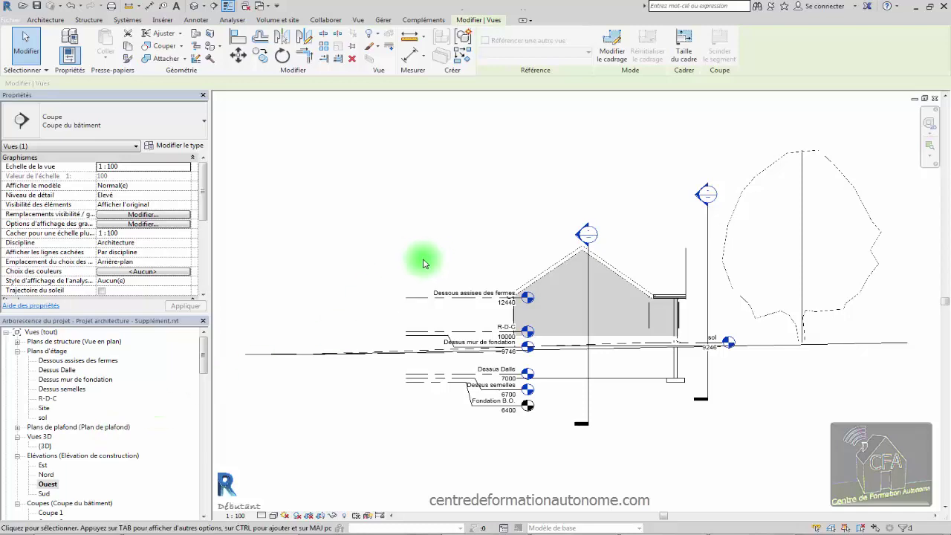
click(801, 386)
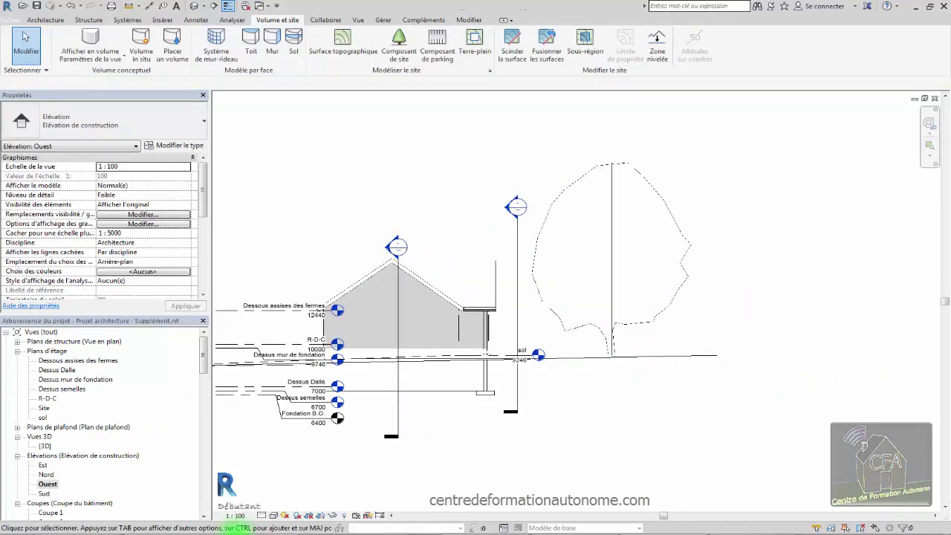
Step: Choose another visual style for the Ouest elevation
click(274, 522)
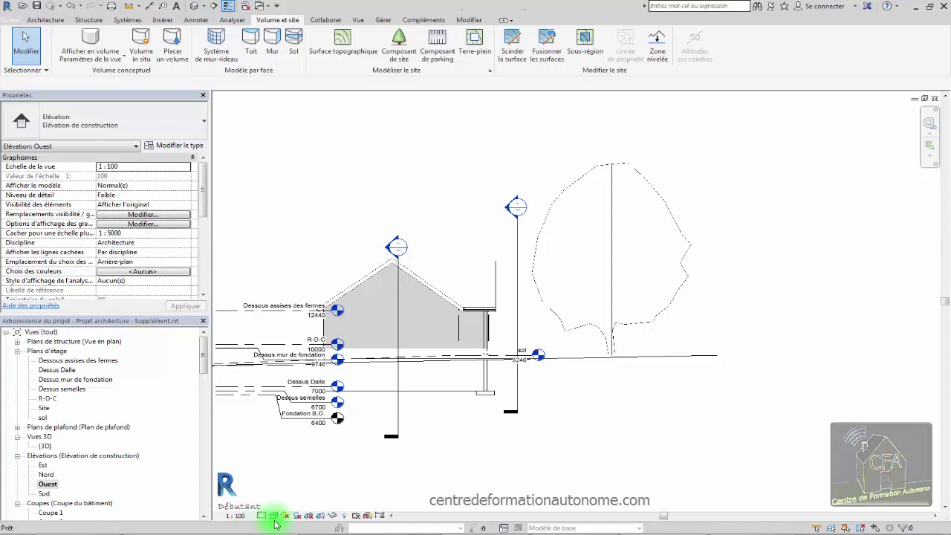
click(275, 523)
click(297, 475)
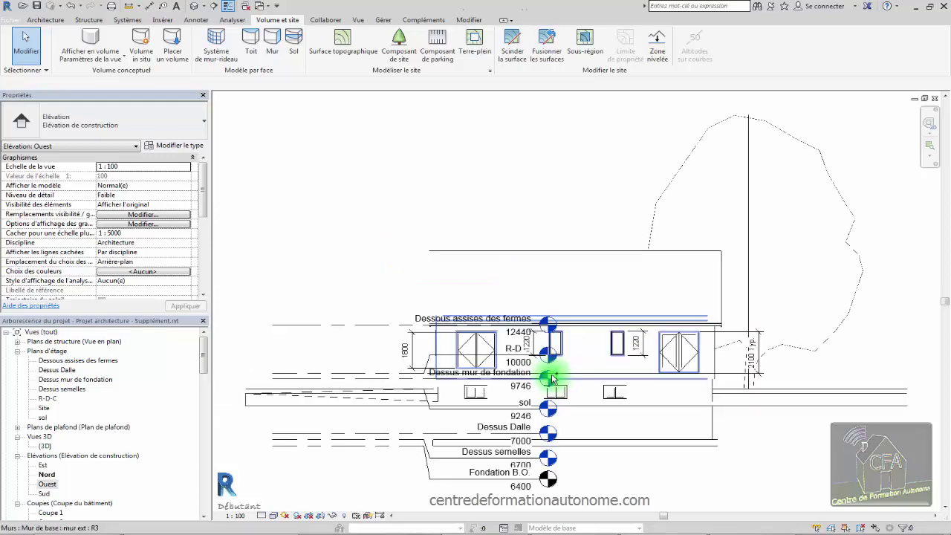
Step: In the 3D view, raise the top face of the section box well above the house roof so it encloses the tree
key(ctrl+Tab)
key(ctrl+Tab)
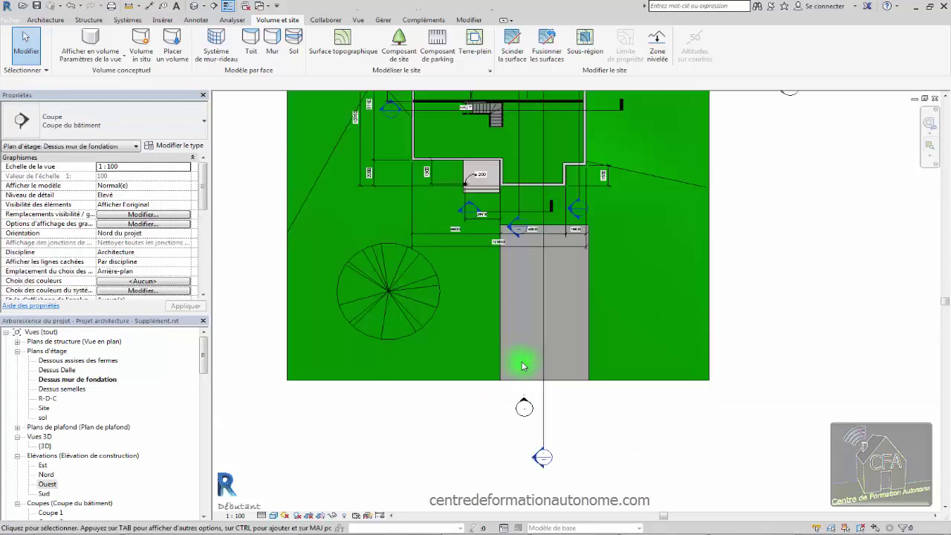
key(ctrl+Tab)
key(ctrl+Tab)
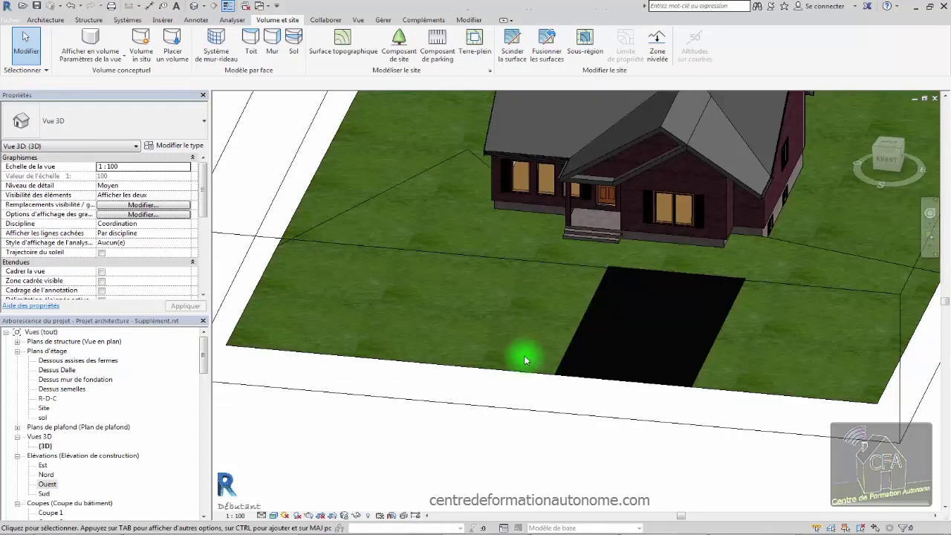
scroll(523, 355, down, 2)
shift+middle_drag(523, 349, 445, 286)
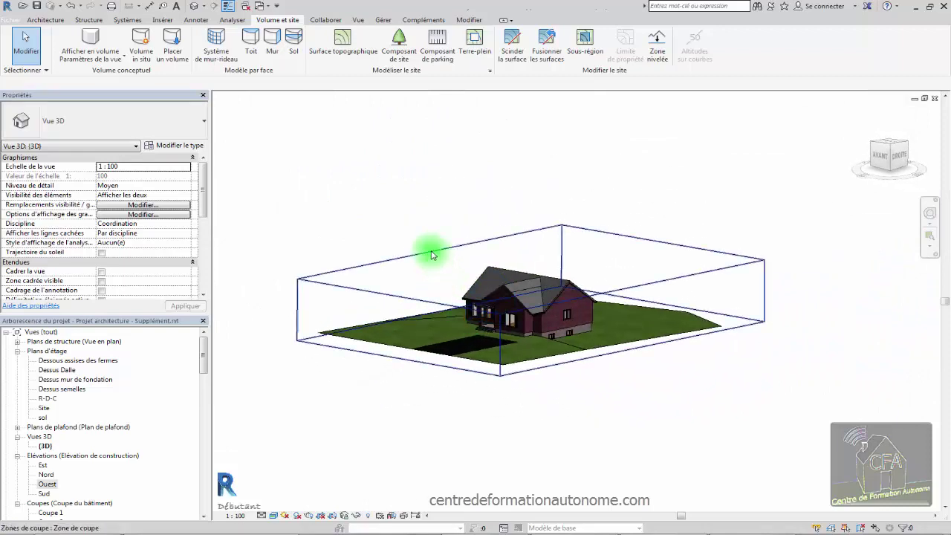
click(433, 255)
key(Escape)
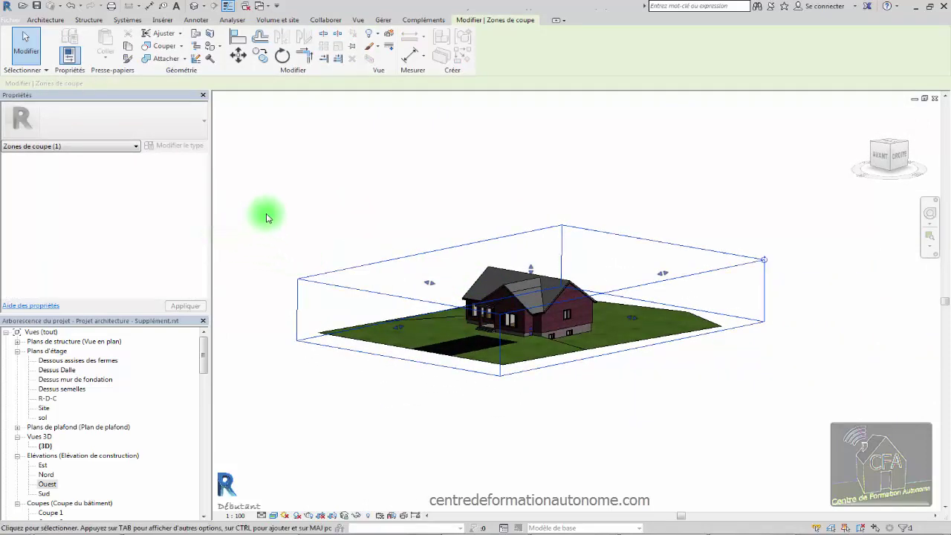
scroll(205, 201, down, 3)
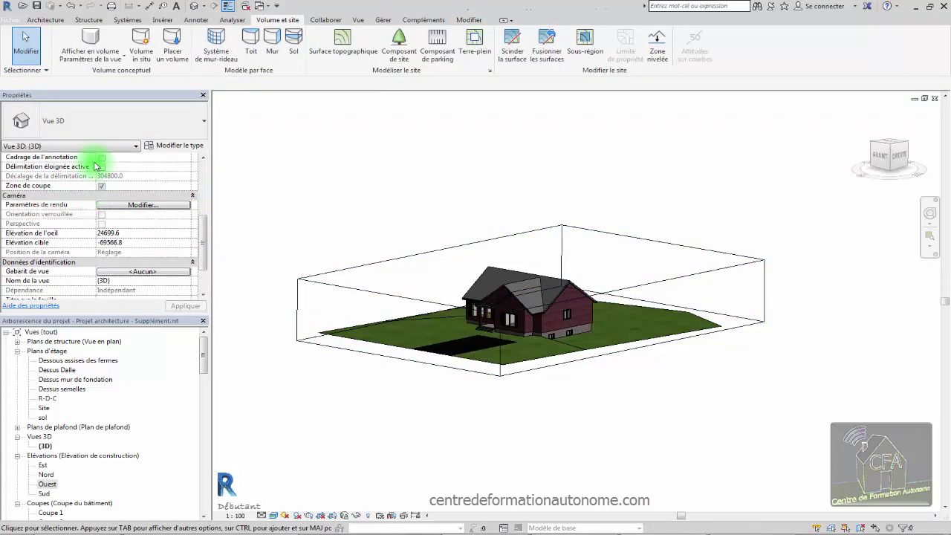
click(456, 246)
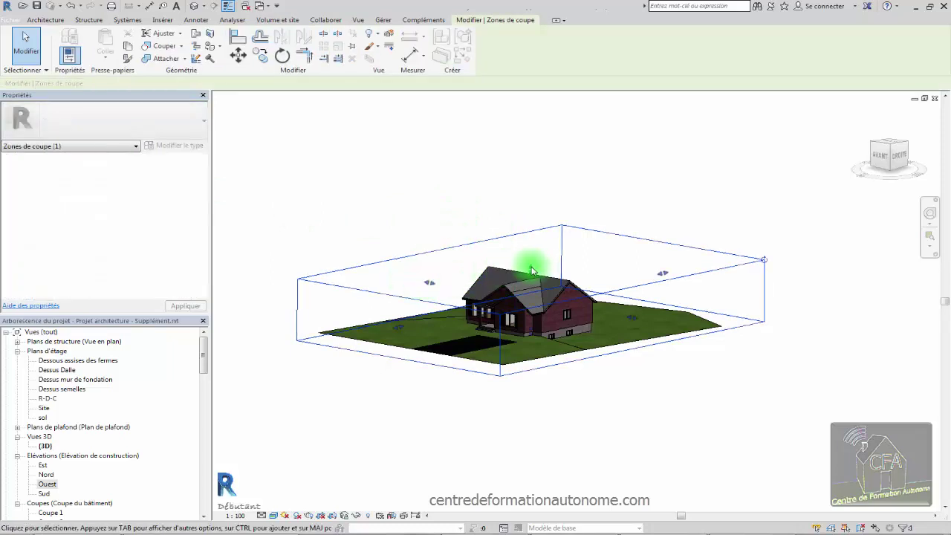
drag(532, 270, 537, 195)
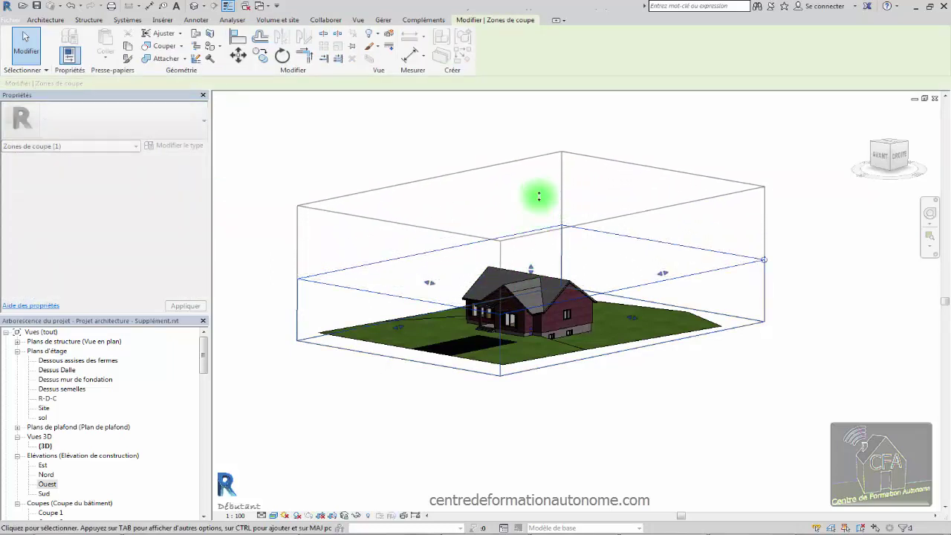
click(409, 397)
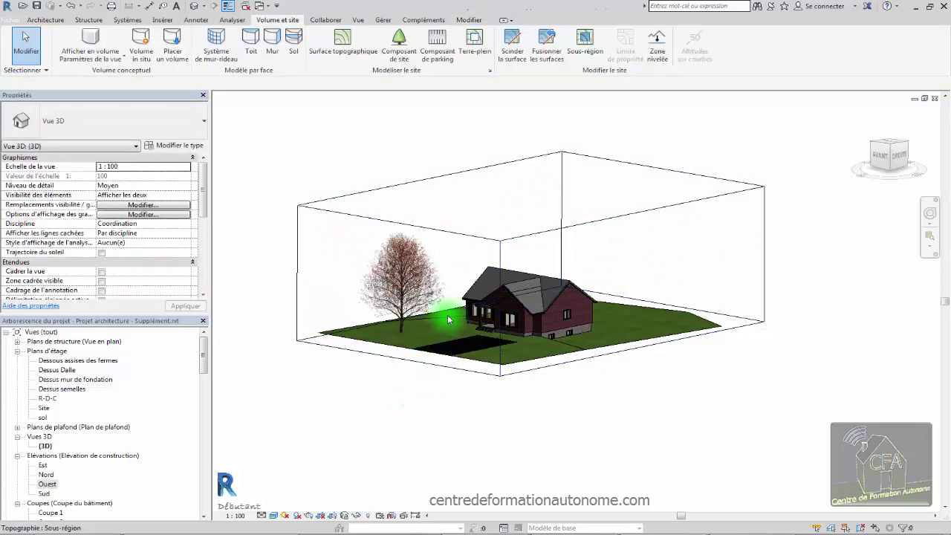
Step: Select the autumn tree in the front yard and open its type properties
scroll(448, 319, up, 2)
shift+middle_drag(448, 319, 411, 434)
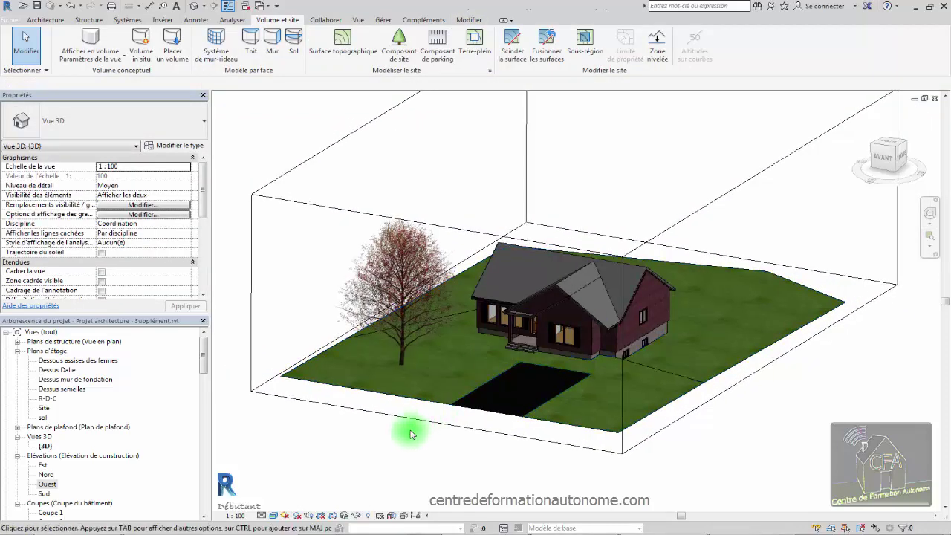
click(396, 273)
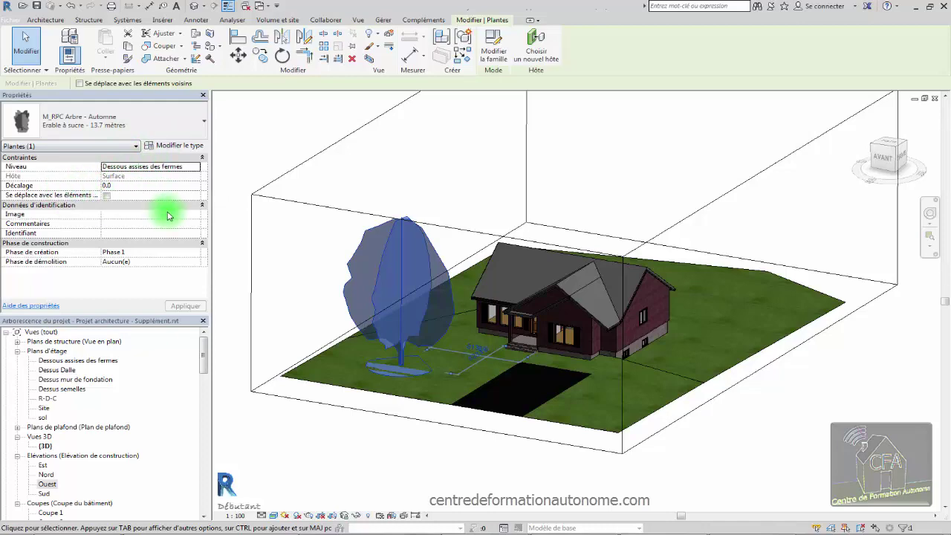
click(179, 146)
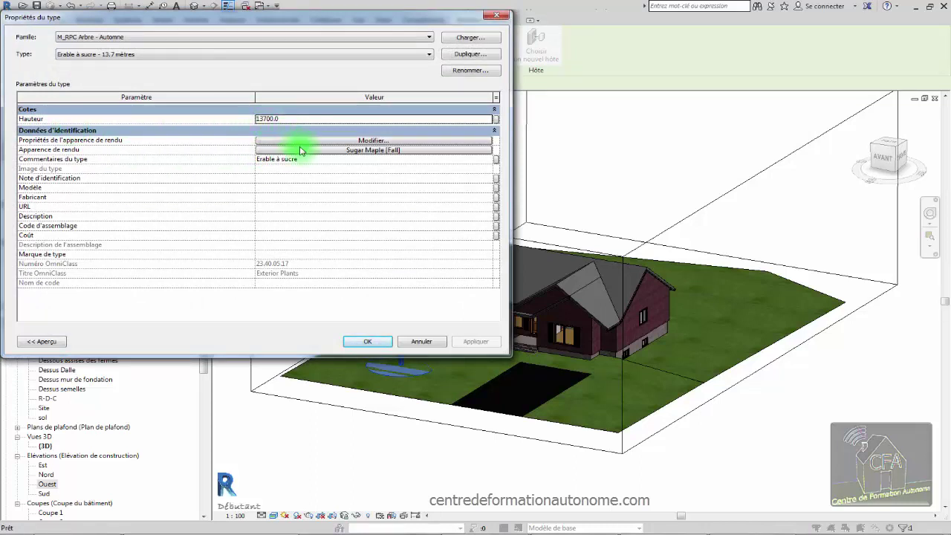
Step: Try the Back view and the Cast Reflections option in the tree type's render appearance properties, then dismiss them
click(294, 141)
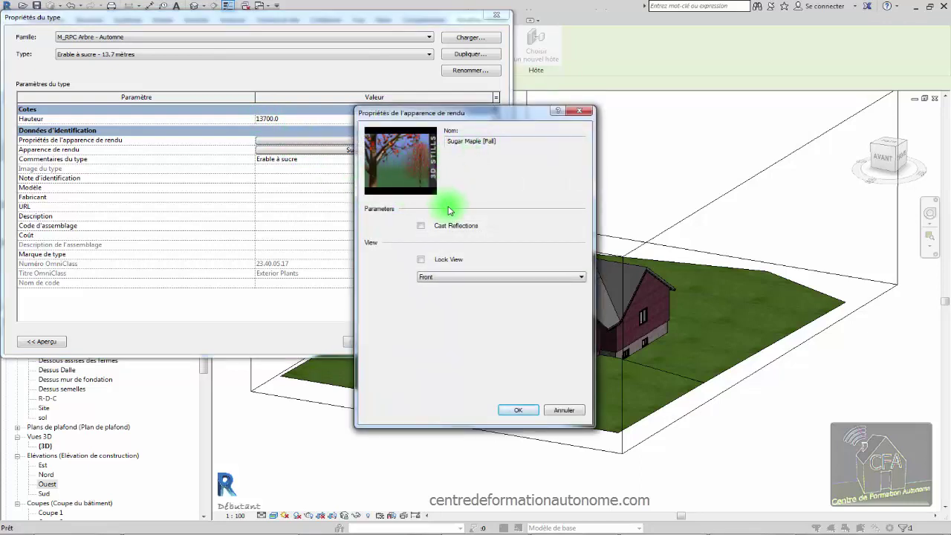
click(441, 278)
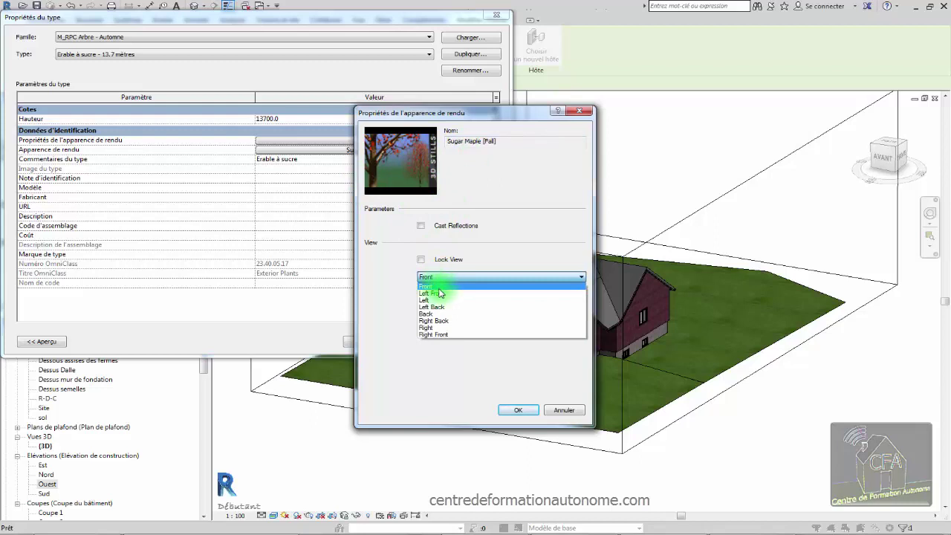
click(487, 148)
click(441, 277)
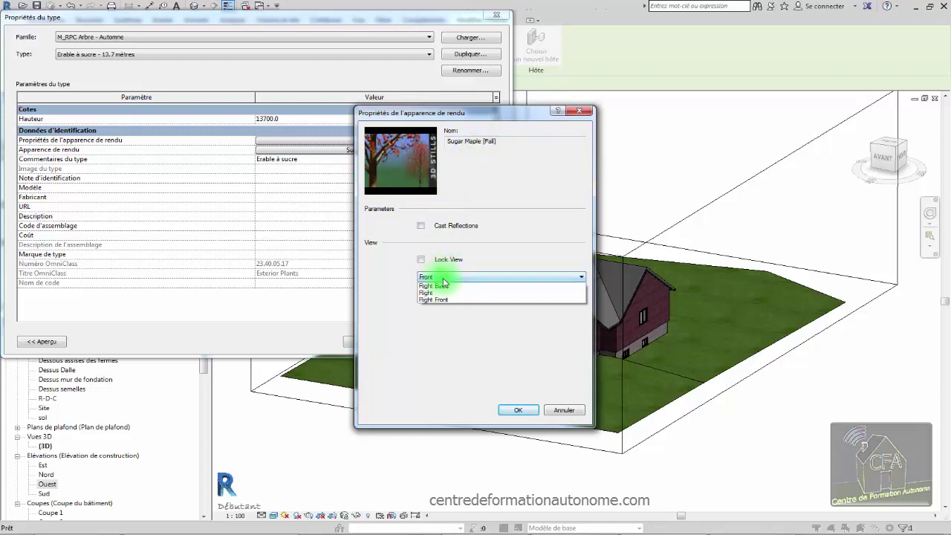
click(435, 314)
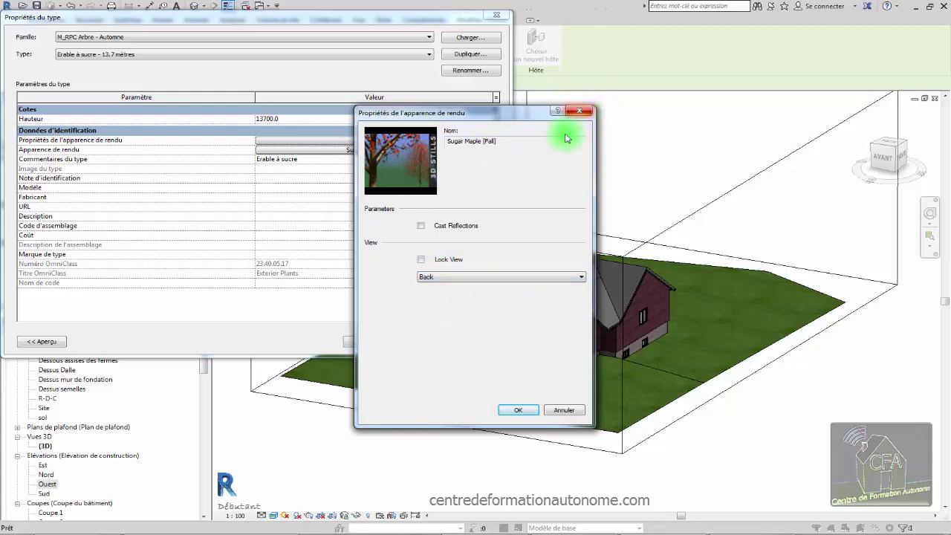
click(420, 226)
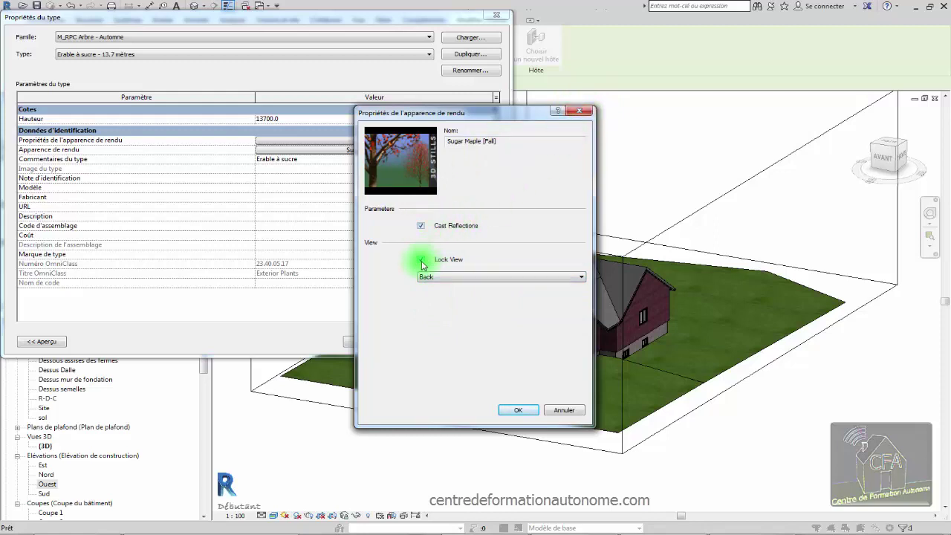
click(421, 223)
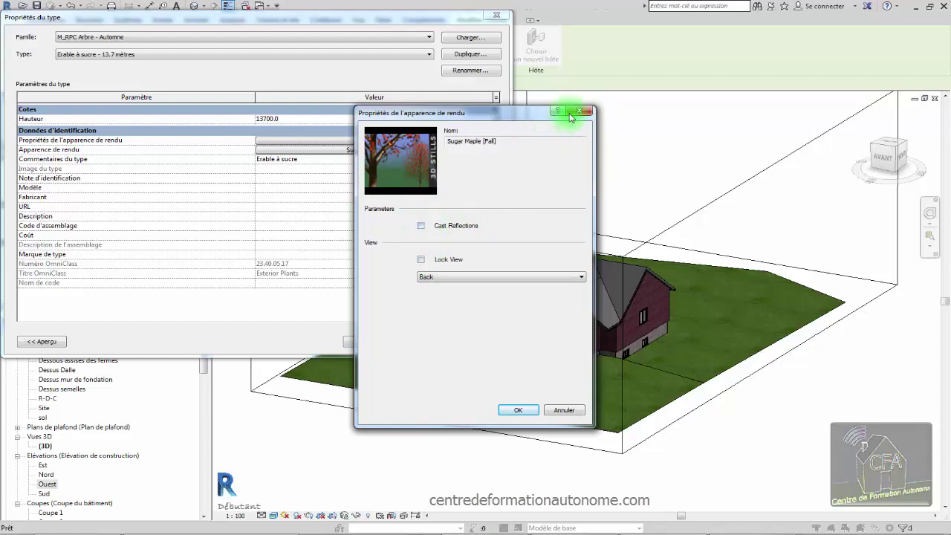
click(574, 111)
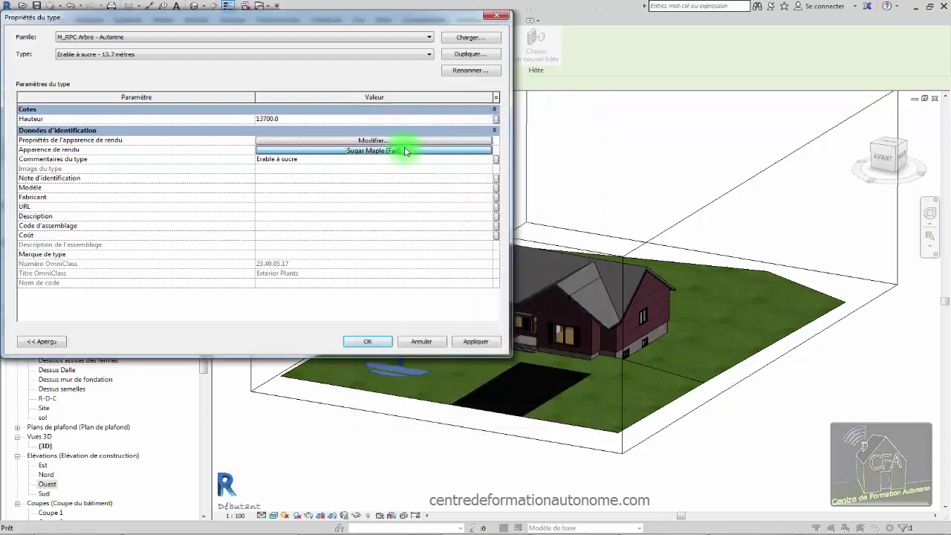
Step: Set the tree type's render appearance to Lombardy Poplar [Fall] from the Fall Trees library and apply the type change
click(406, 151)
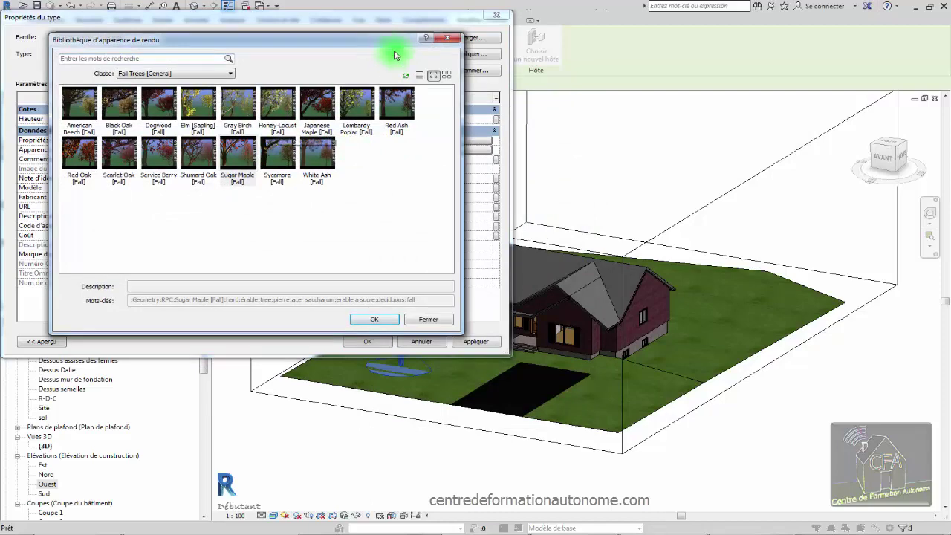
drag(386, 40, 870, 75)
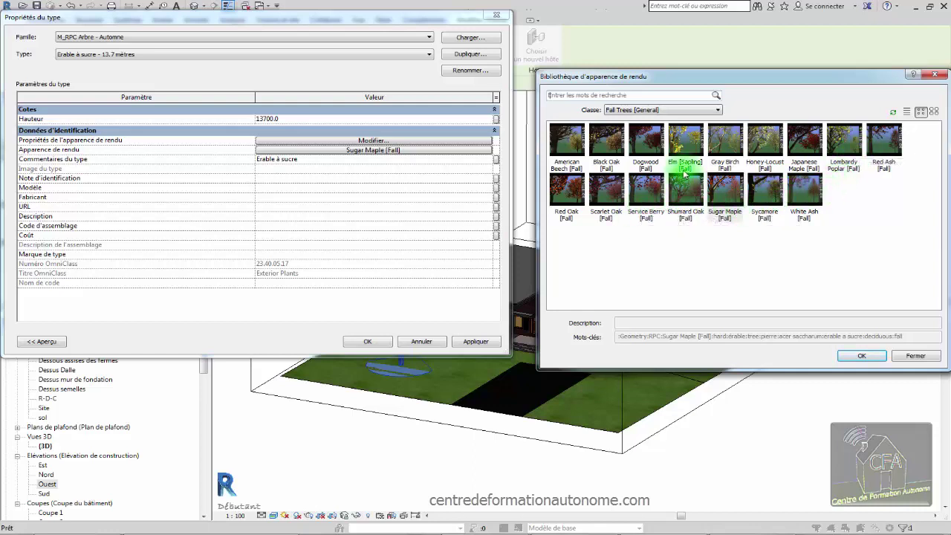
click(846, 151)
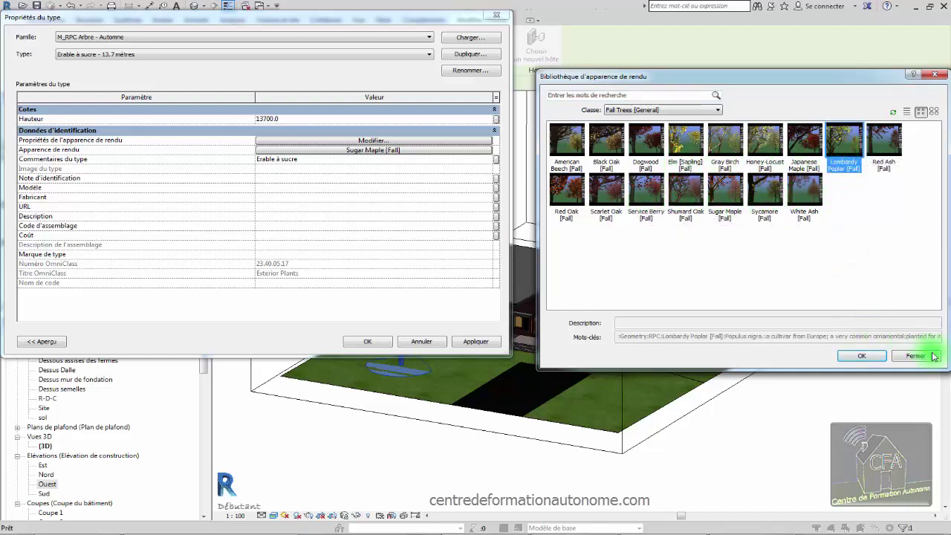
click(858, 356)
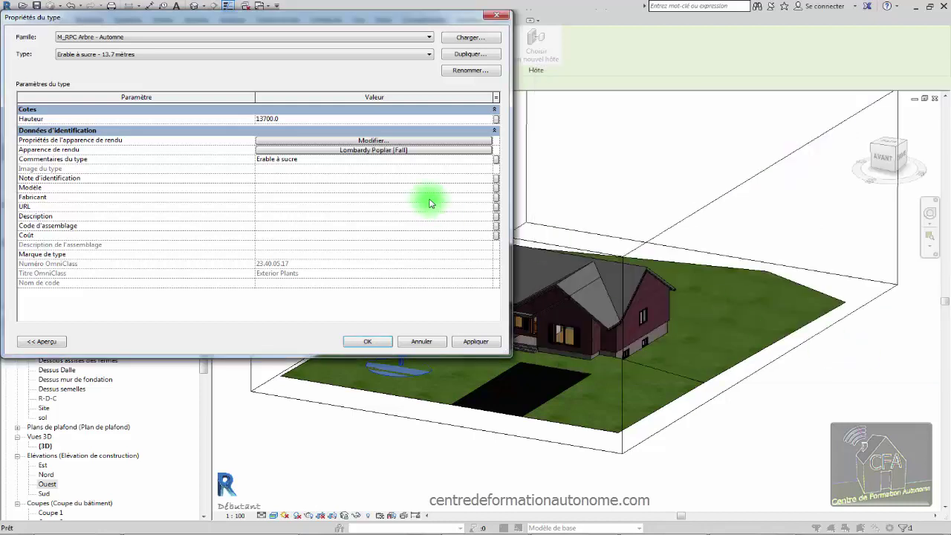
click(488, 161)
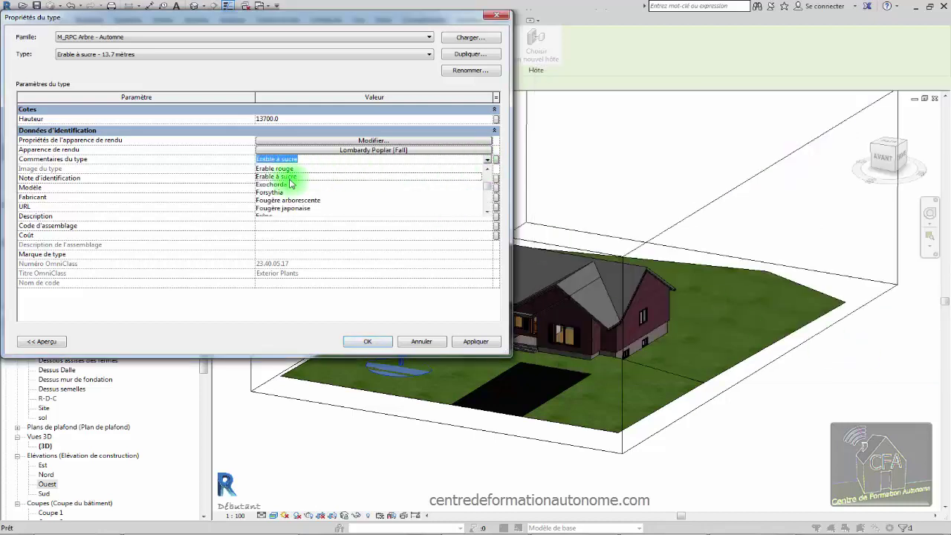
click(418, 76)
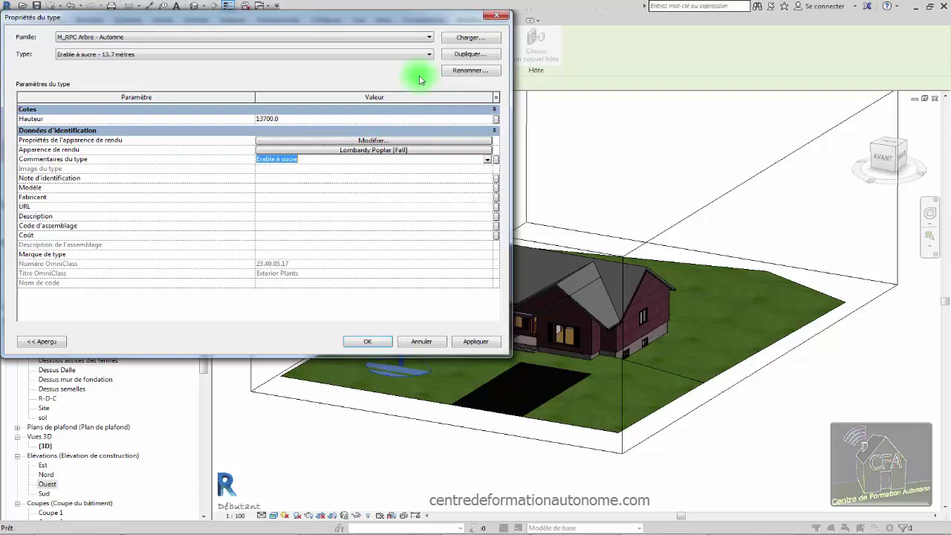
click(475, 342)
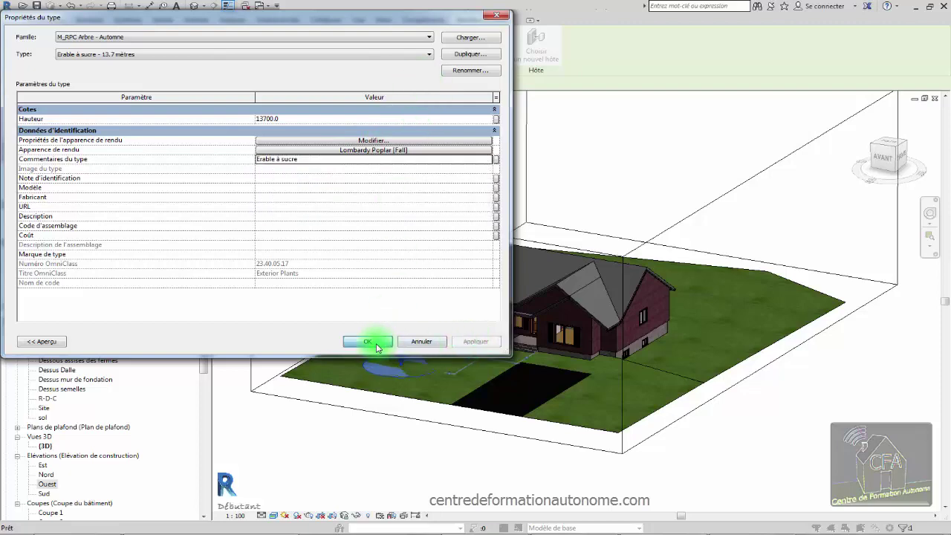
click(368, 342)
key(Escape)
Step: Start placing a site component with the M_RPC Arbuste type Cèdre - 0.9 mètres
scroll(403, 323, up, 2)
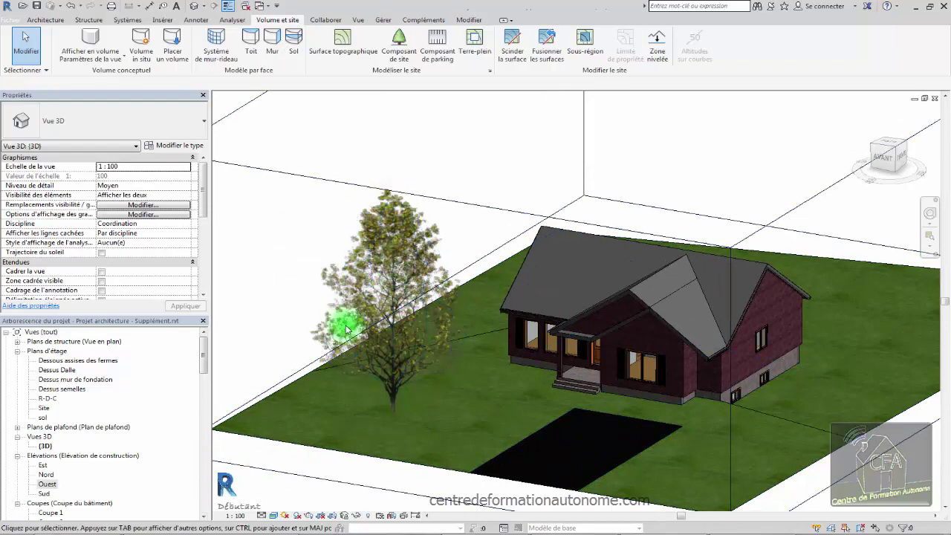
scroll(342, 349, down, 2)
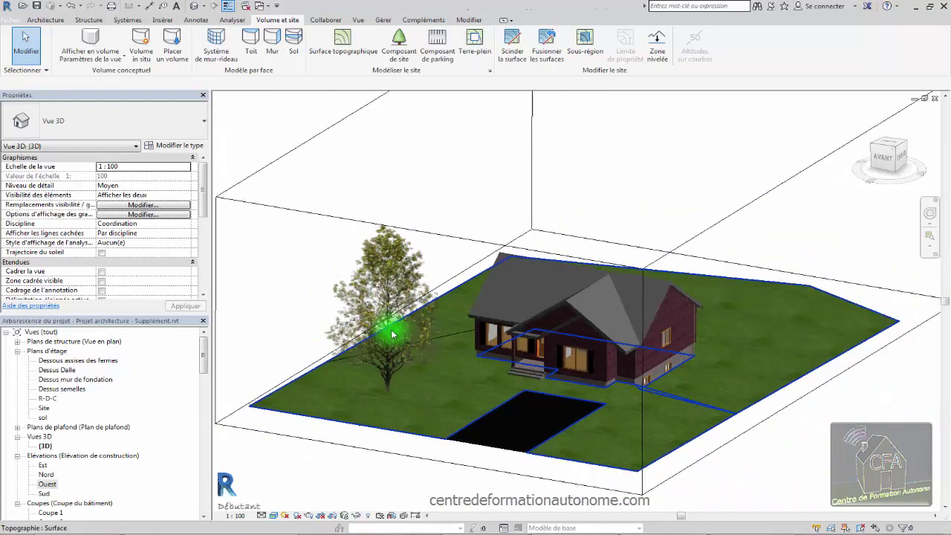
scroll(420, 384, up, 3)
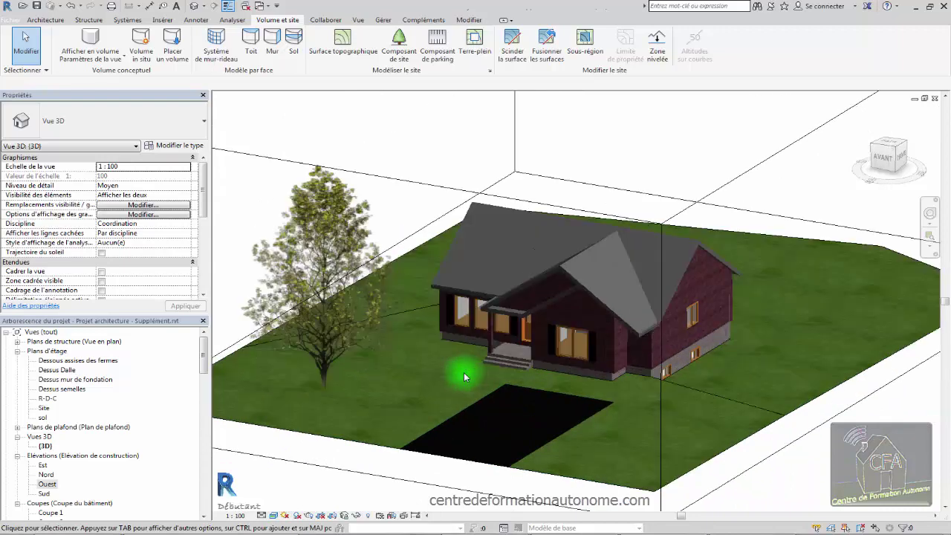
scroll(464, 376, up, 2)
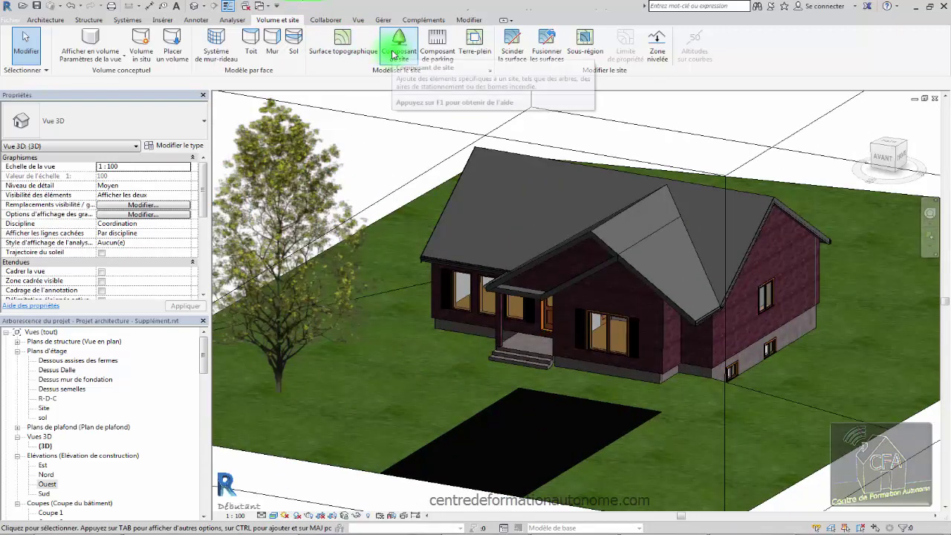
click(394, 52)
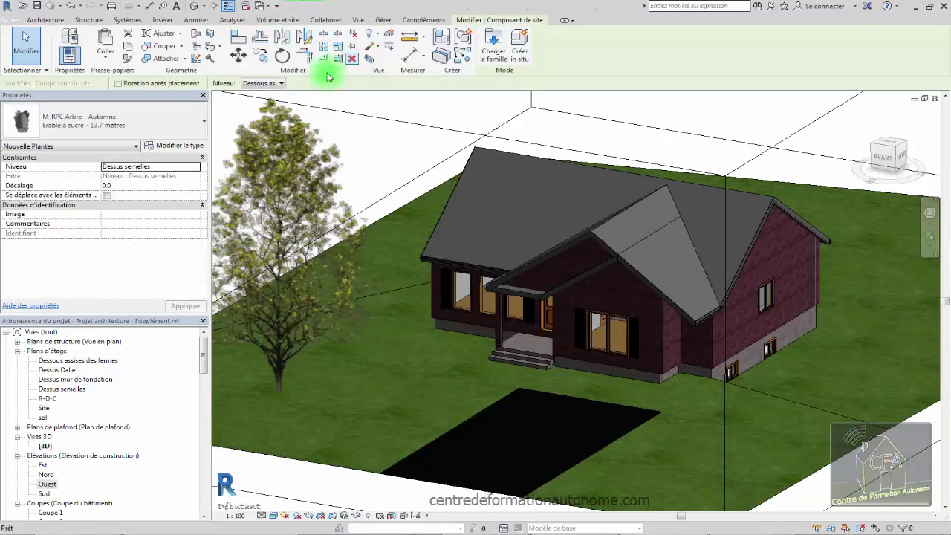
click(197, 127)
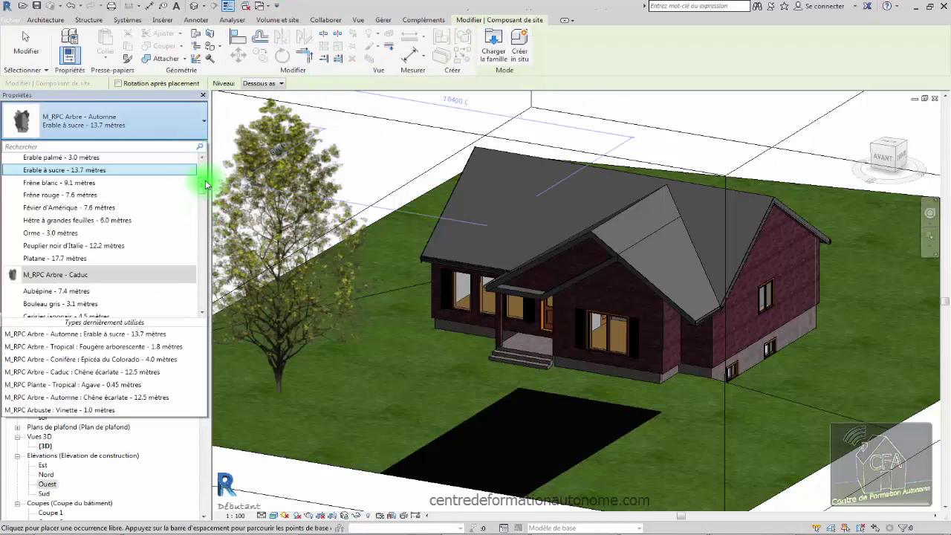
scroll(204, 188, down, 3)
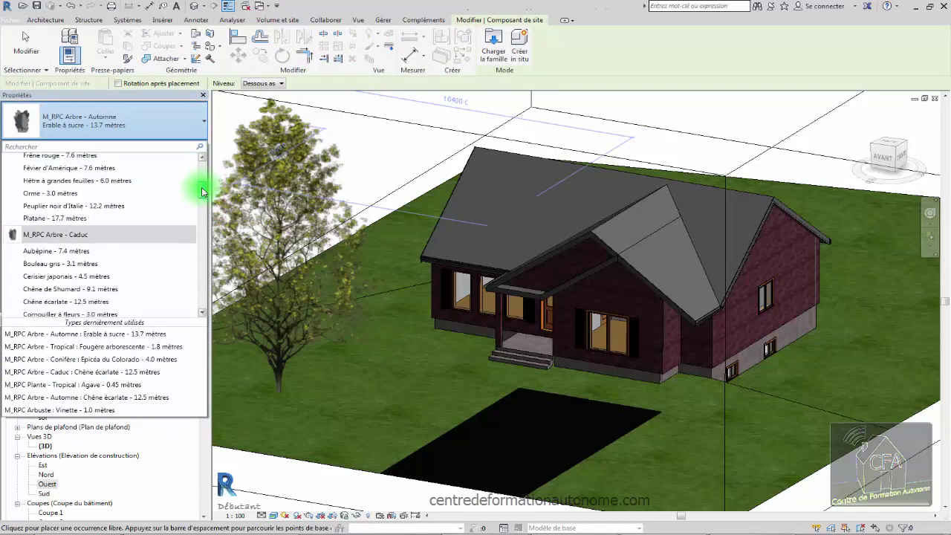
drag(202, 188, 202, 248)
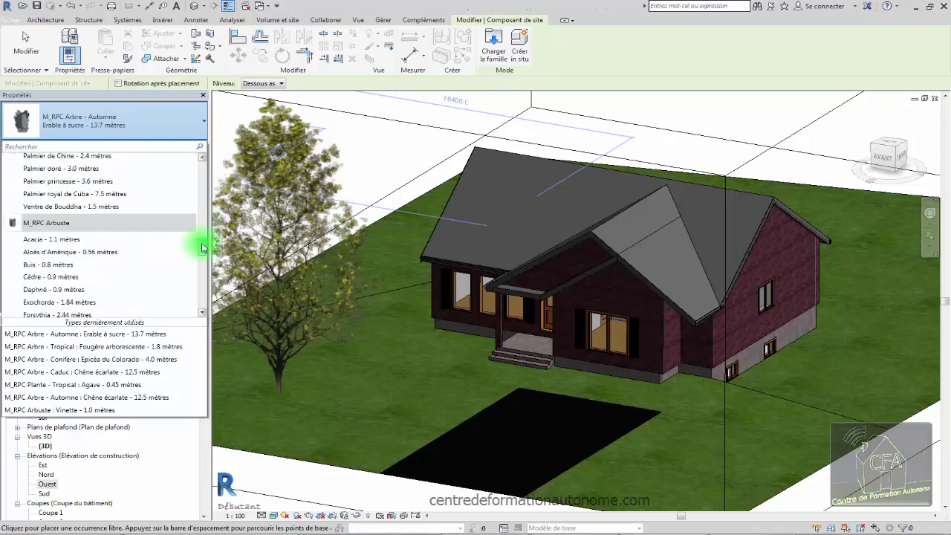
scroll(202, 247, down, 3)
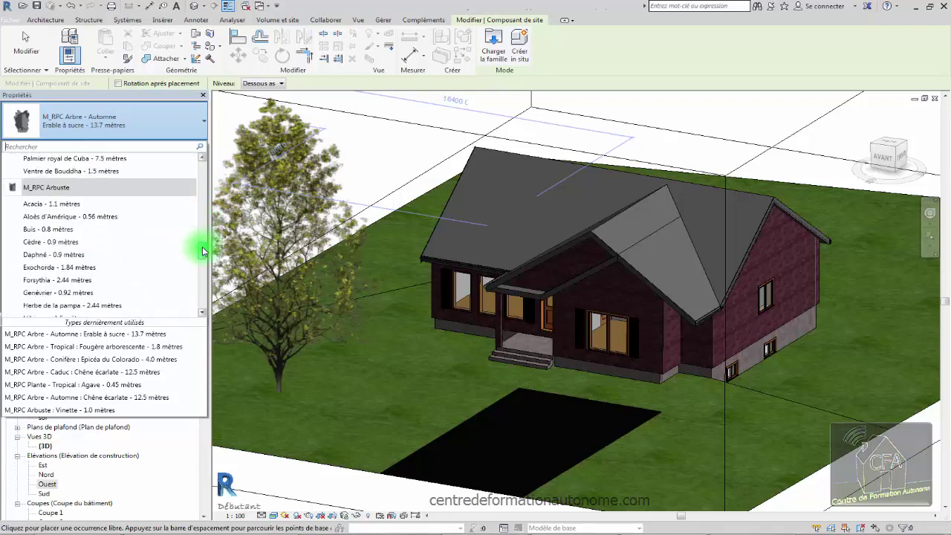
click(83, 243)
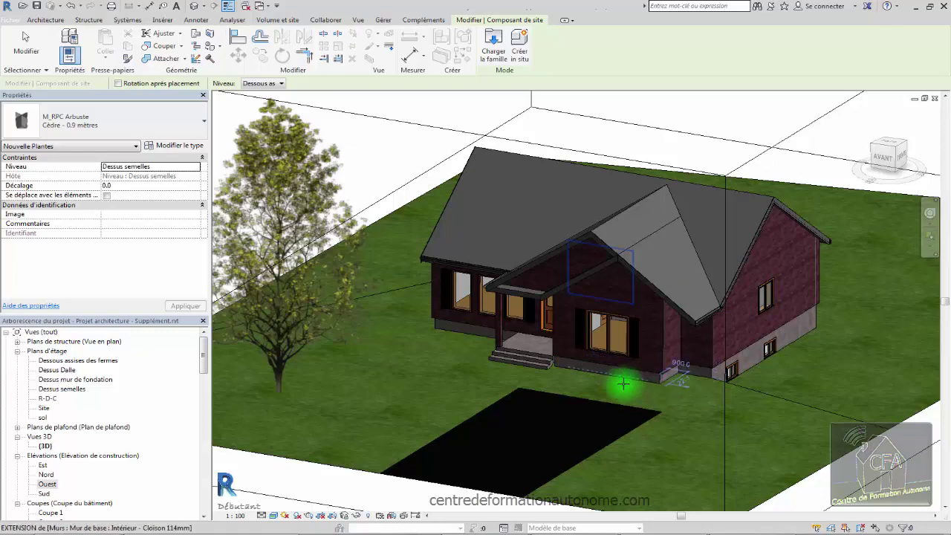
Step: In the Dessus mur de fondation plan, place one cedar in the notch at the house's front right corner and one left of the porch
key(ctrl+Tab)
key(ctrl+Tab)
key(ctrl+Tab)
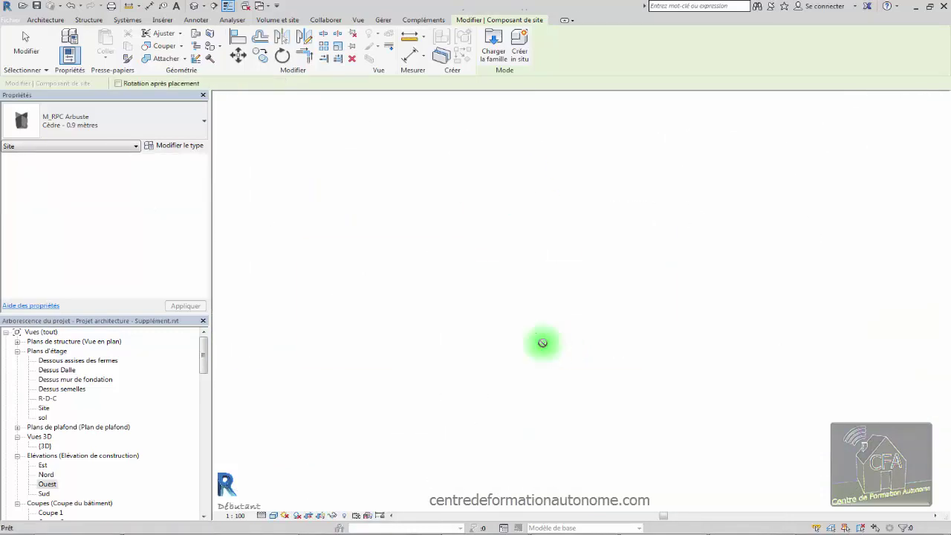
key(ctrl+Tab)
scroll(495, 283, up, 6)
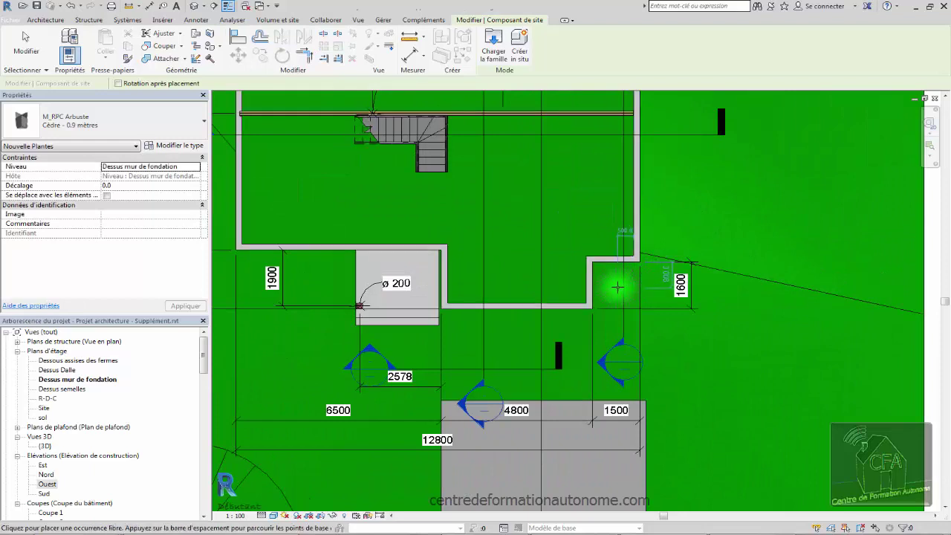
click(617, 287)
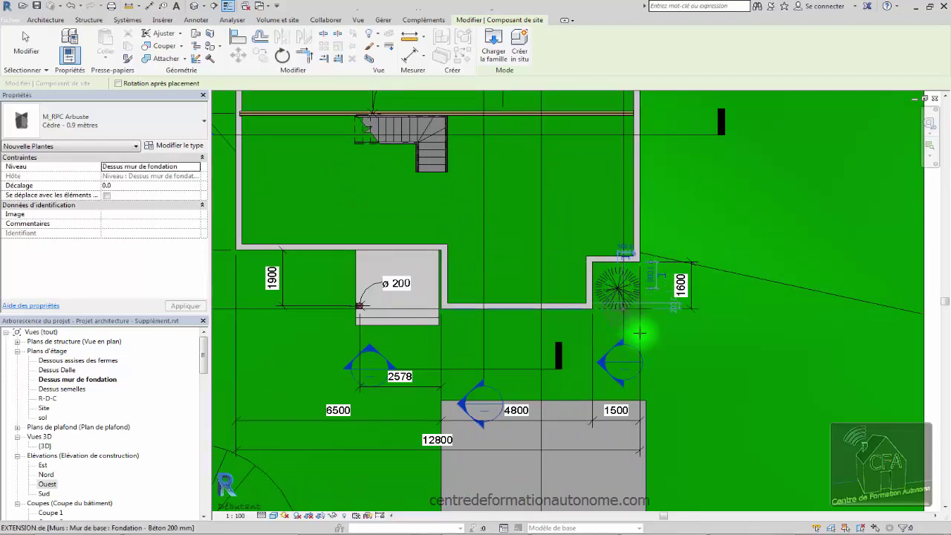
click(331, 273)
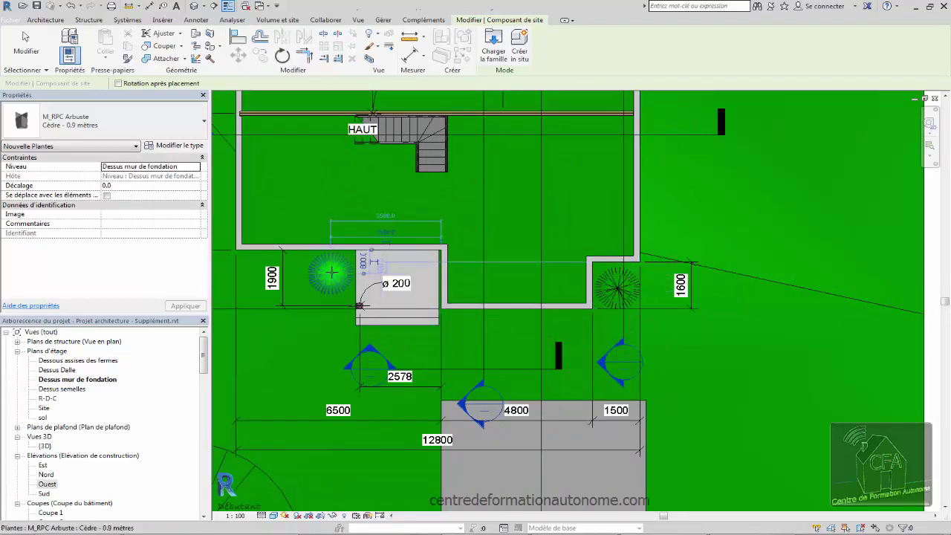
Step: Place two Hibiscus - 1.5 mètres shrubs, one at the front left corner beside the cedar and one between the house and the driveway
click(135, 124)
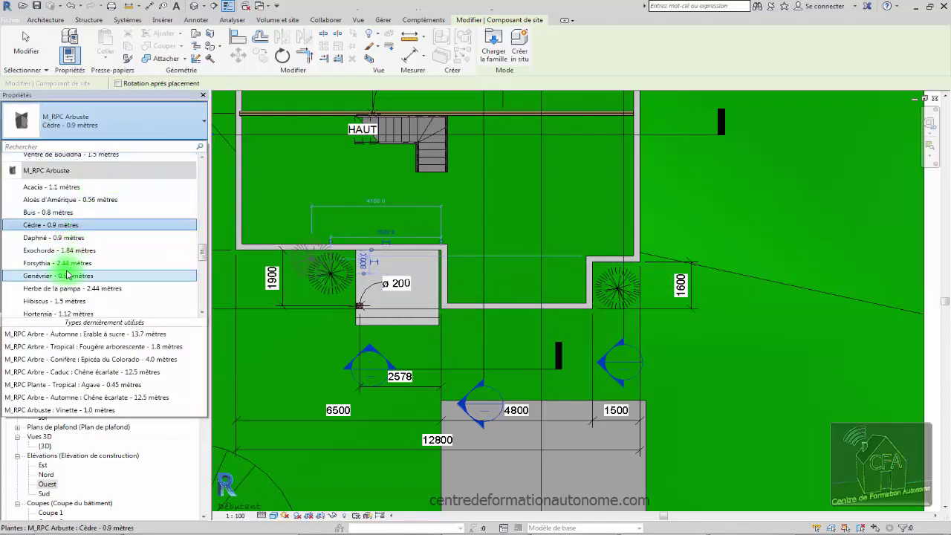
scroll(67, 275, down, 1)
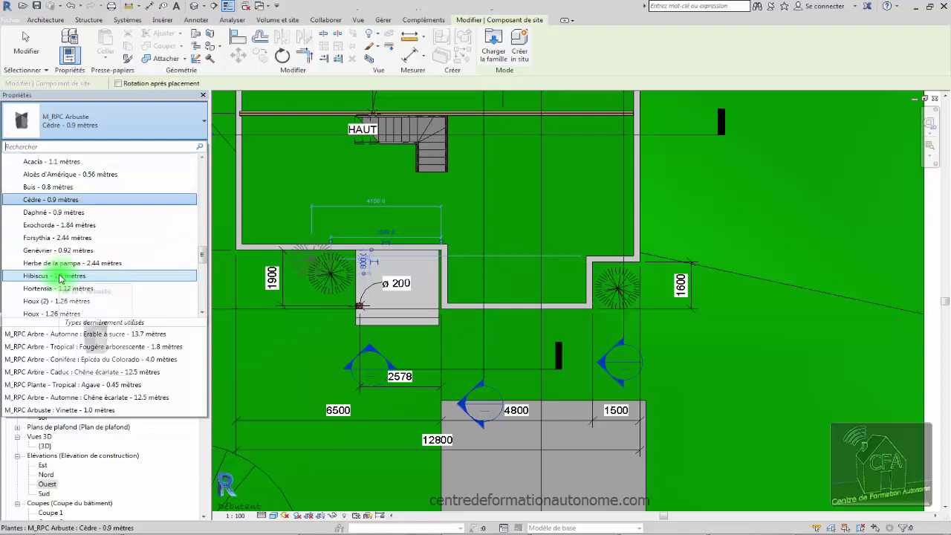
click(62, 276)
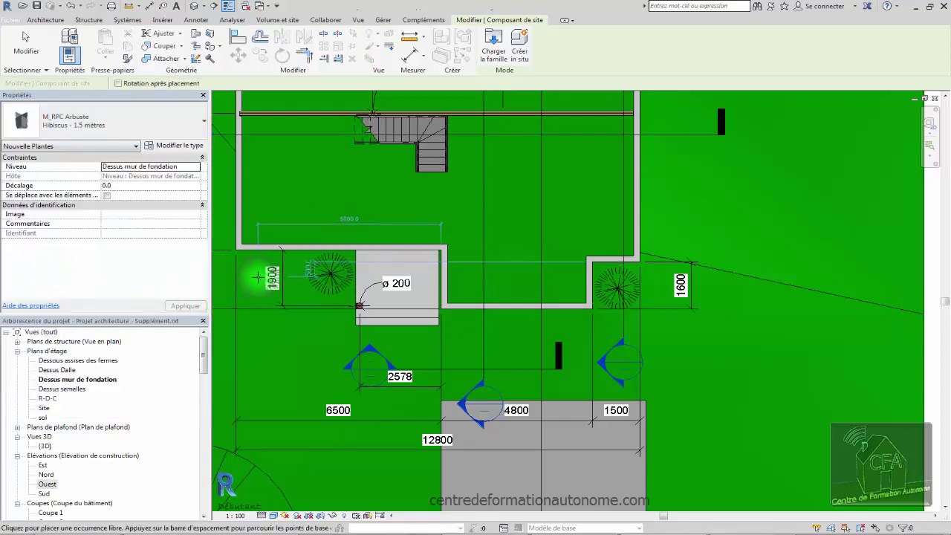
click(258, 277)
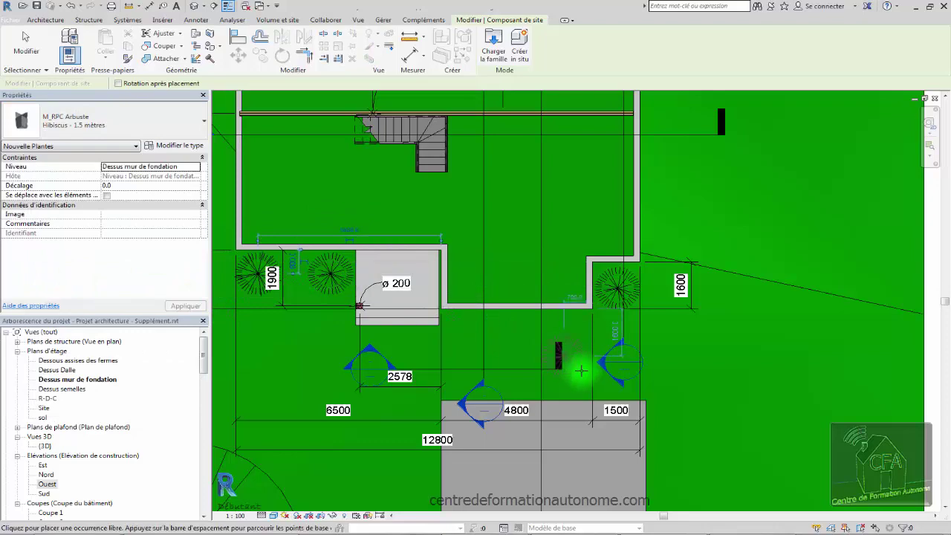
click(472, 370)
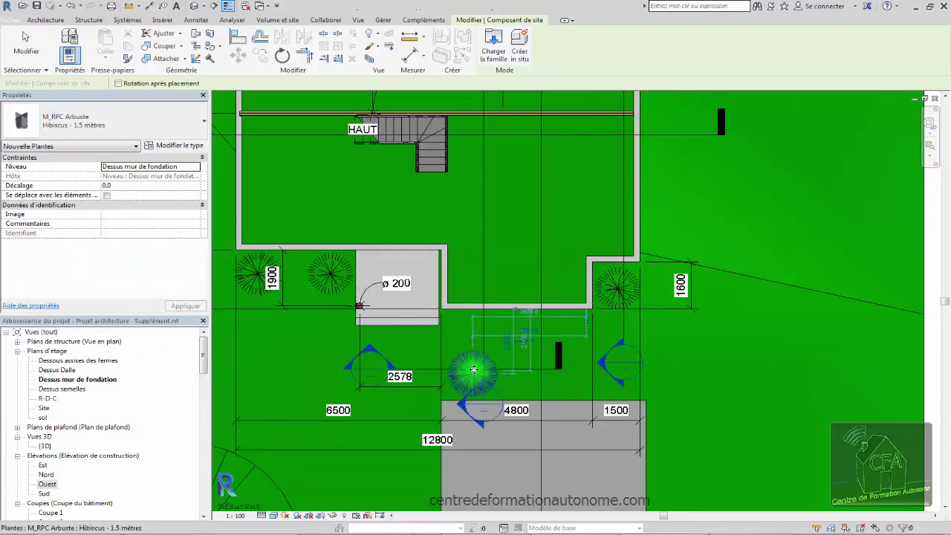
Step: Return to the 3D view and end the shrub placement
key(ctrl+Tab)
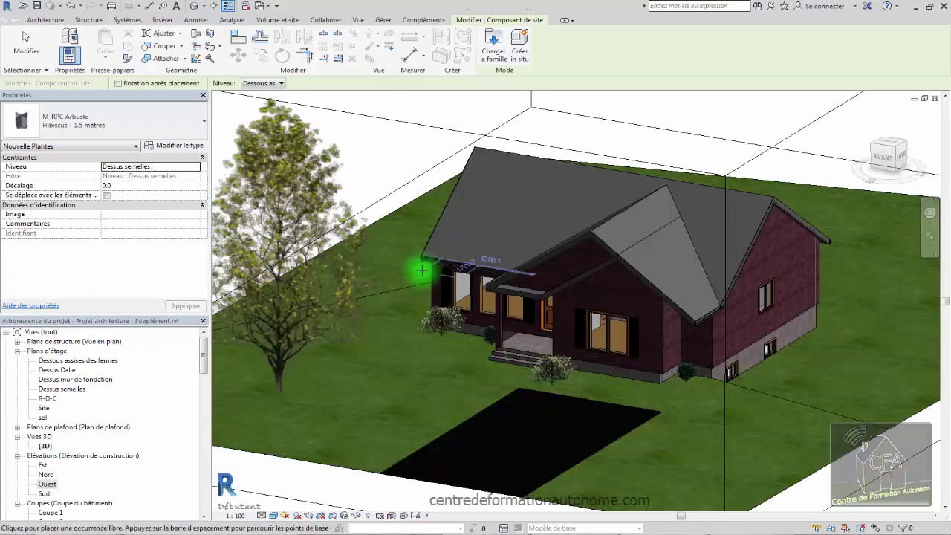
key(Escape)
scroll(636, 386, up, 2)
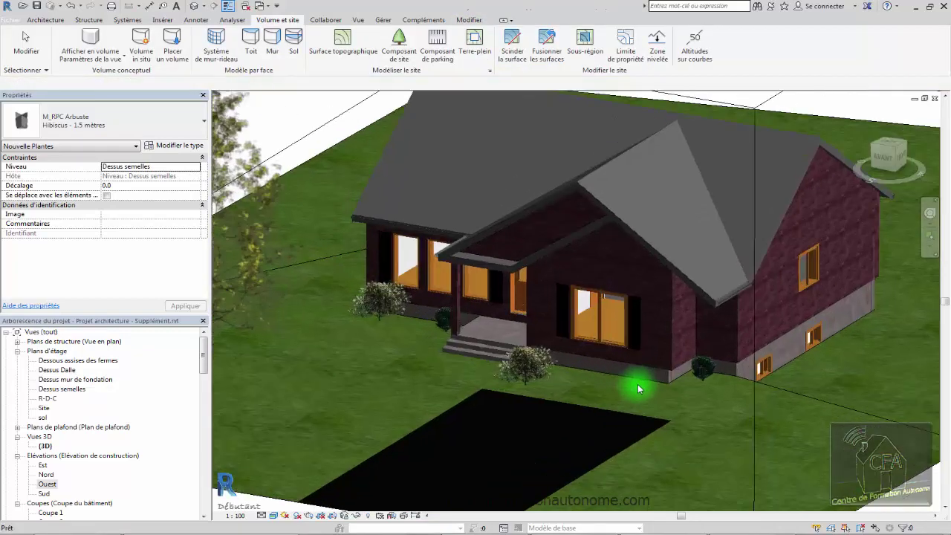
key(Escape)
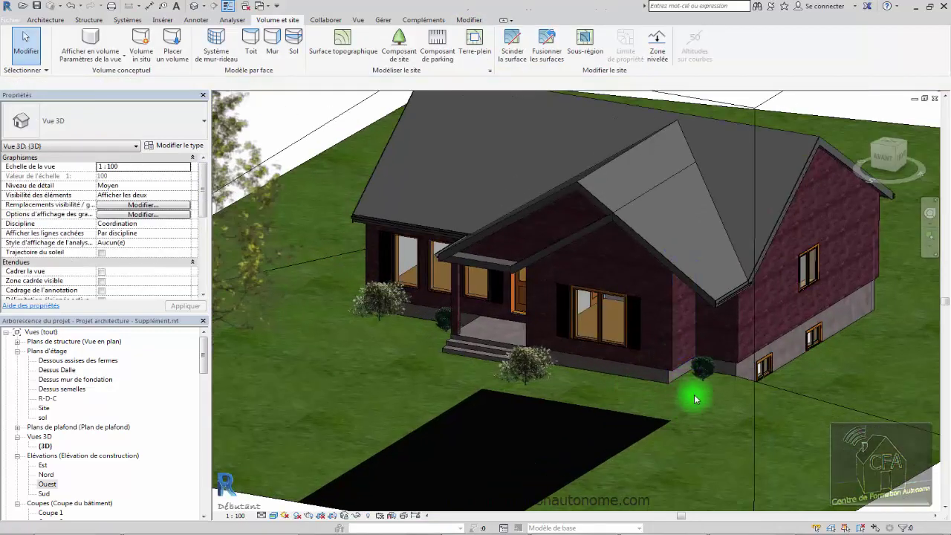
Step: Duplicate the type of the cedar at the house's front right corner as "Cèdre - 2m"
click(700, 377)
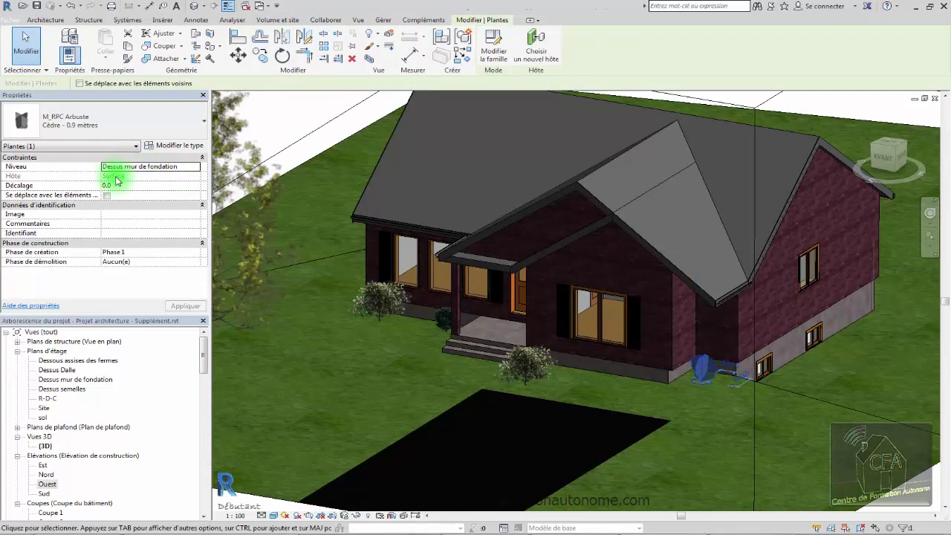
click(178, 147)
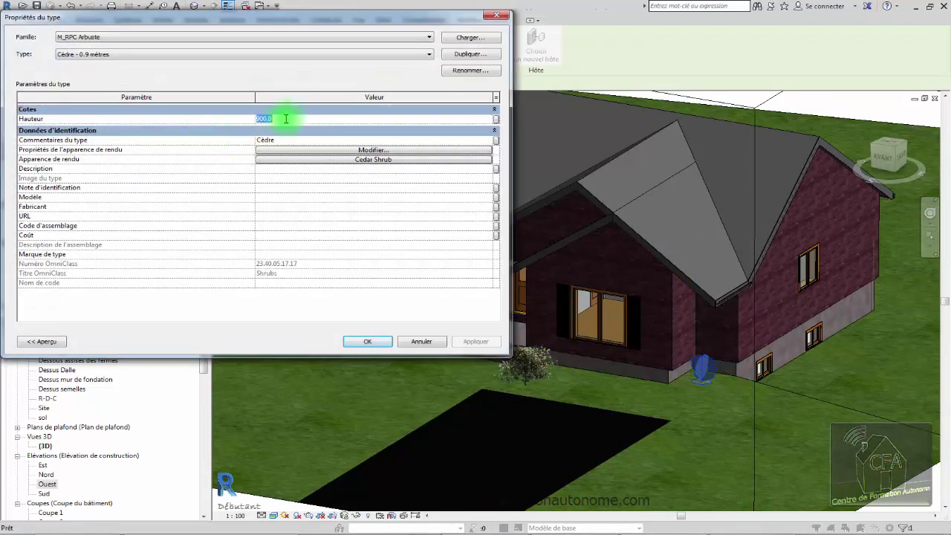
click(470, 54)
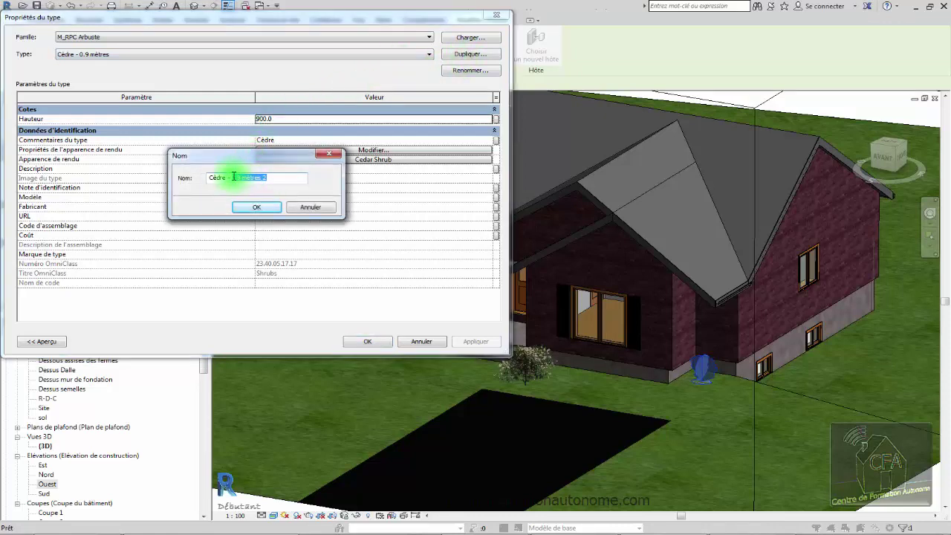
click(269, 213)
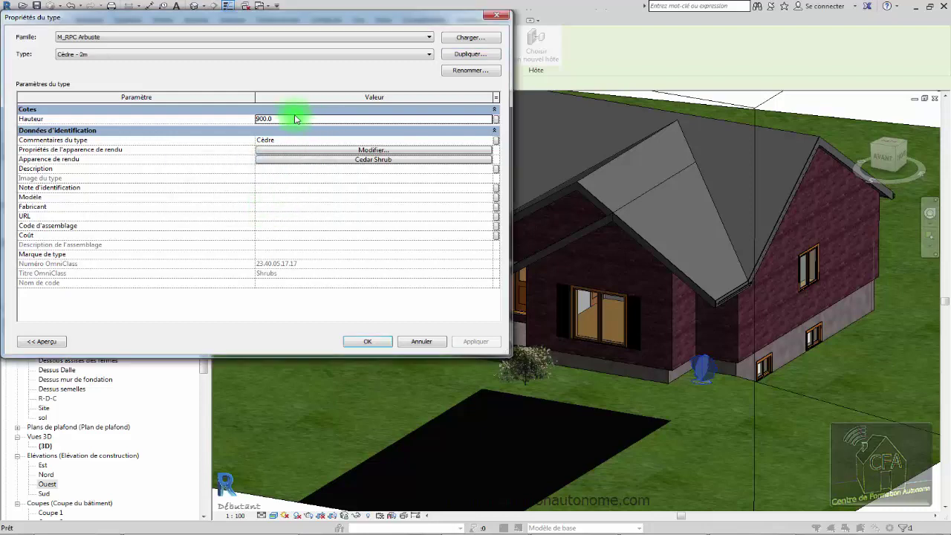
Step: Set the Cèdre - 2m type's height to 2000, accept the type properties and deselect the shrub
text(2000)
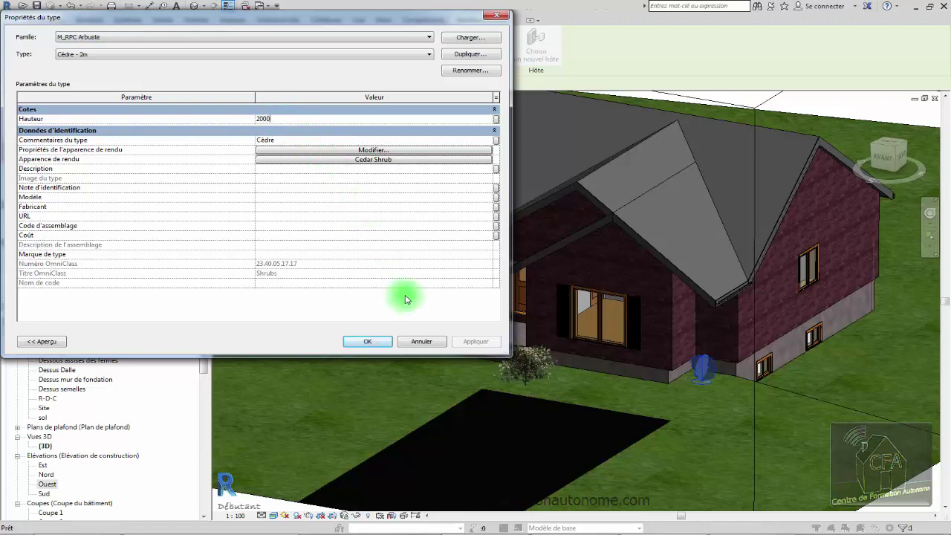
click(370, 340)
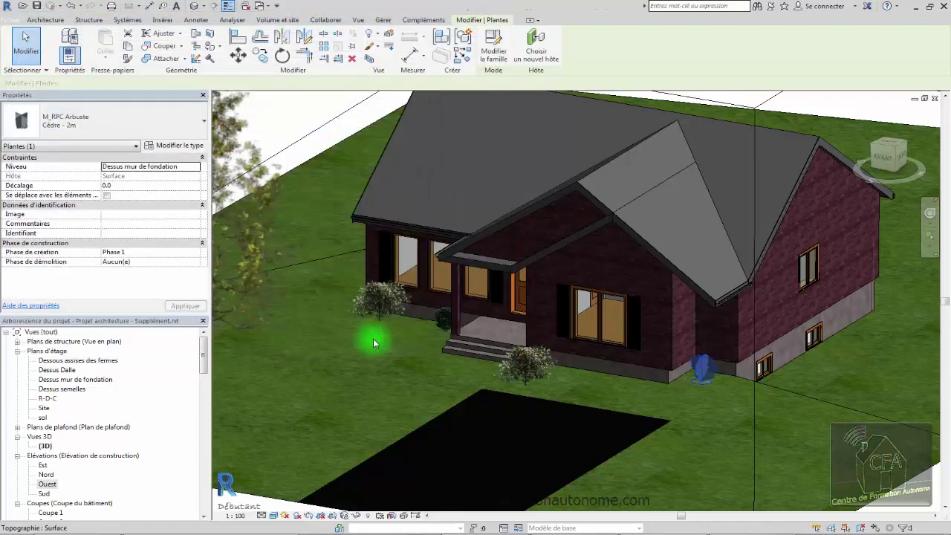
click(696, 378)
key(Escape)
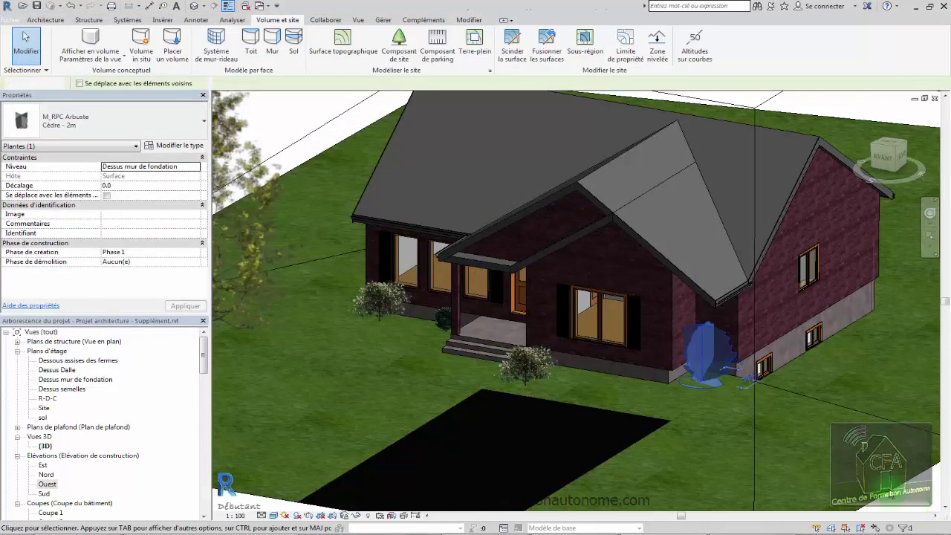
key(Escape)
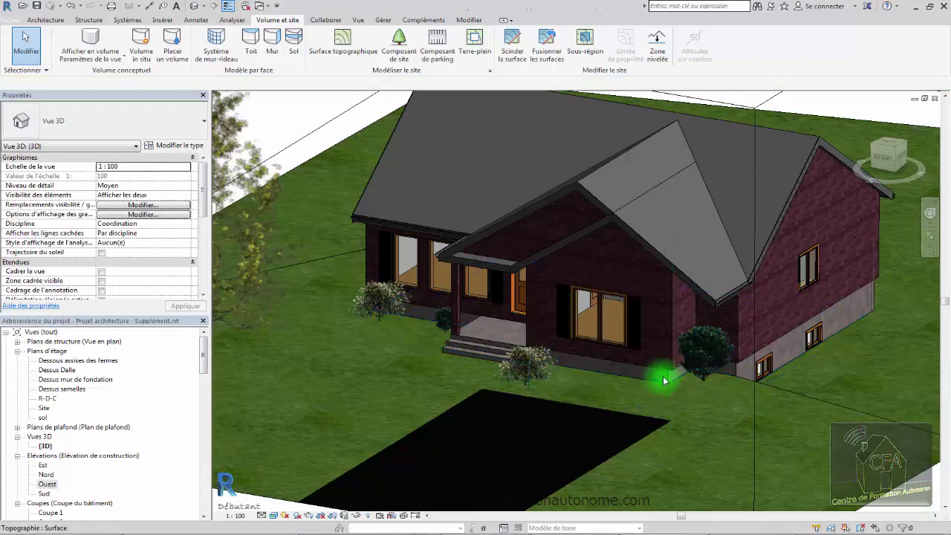
Step: Open the type properties of the hibiscus shrub between the house and the driveway and review its render appearance properties
scroll(739, 374, up, 2)
scroll(728, 360, up, 3)
scroll(713, 353, down, 2)
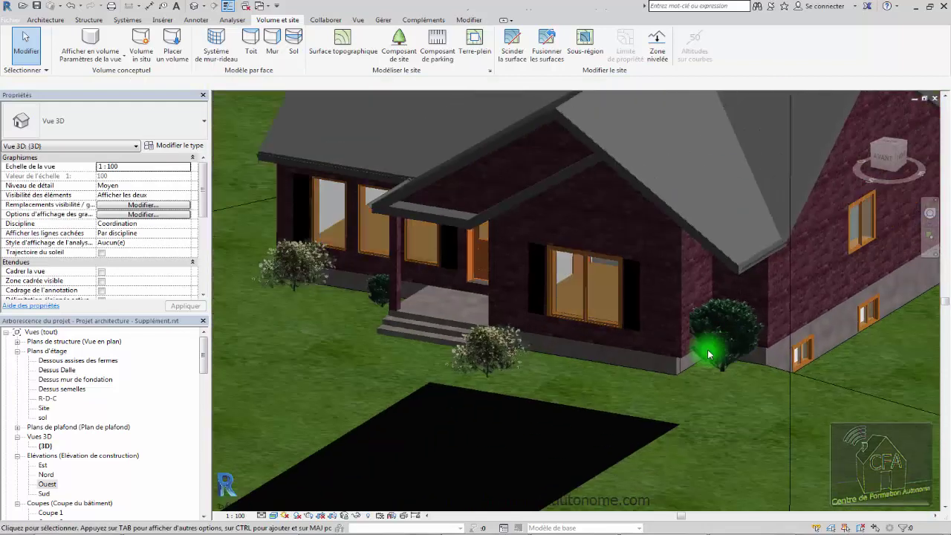
click(497, 359)
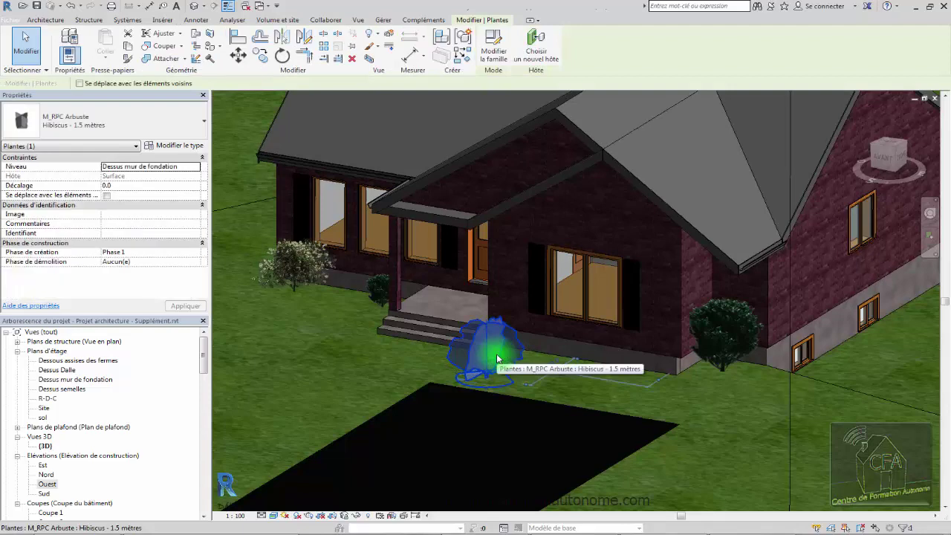
click(171, 147)
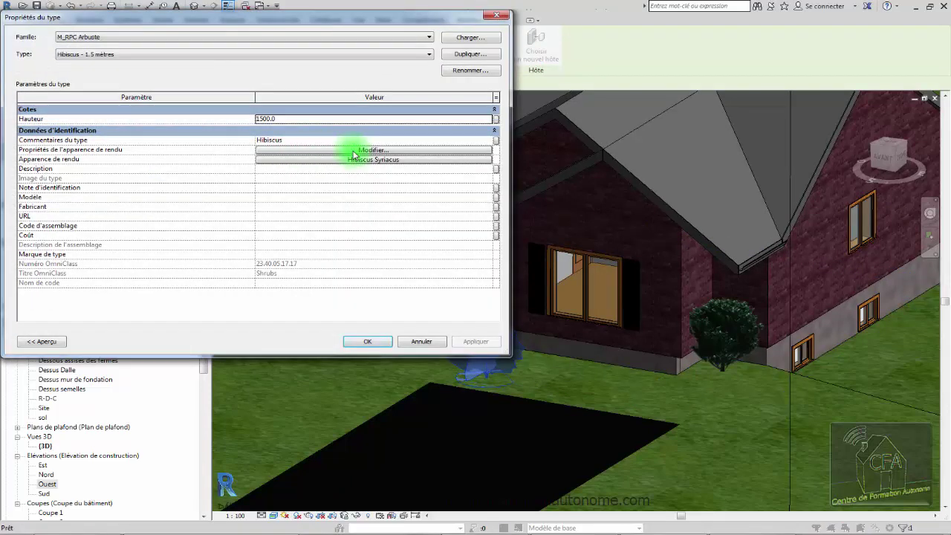
click(355, 151)
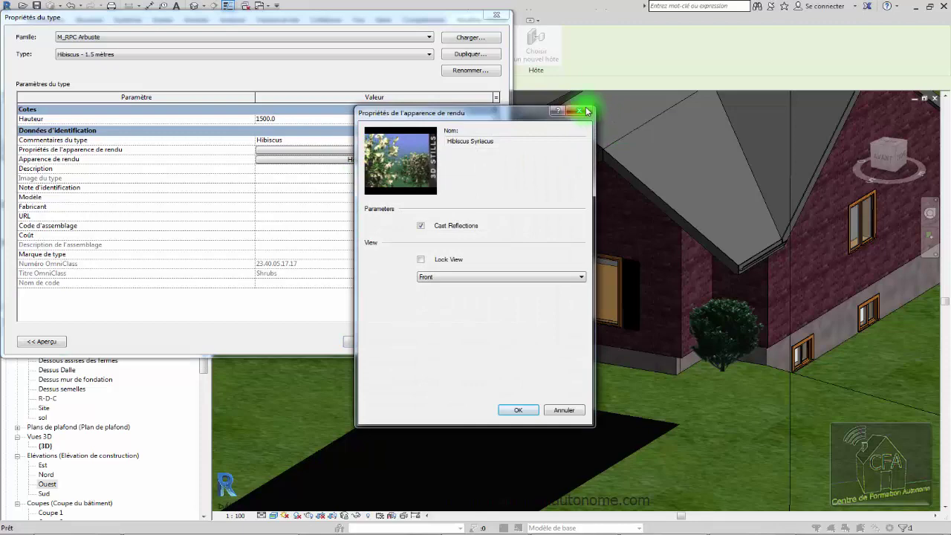
click(587, 112)
Step: Set the Hibiscus - 1.5 mètres type's render appearance to Crane Lily, accept the type properties and deselect the shrub
click(372, 159)
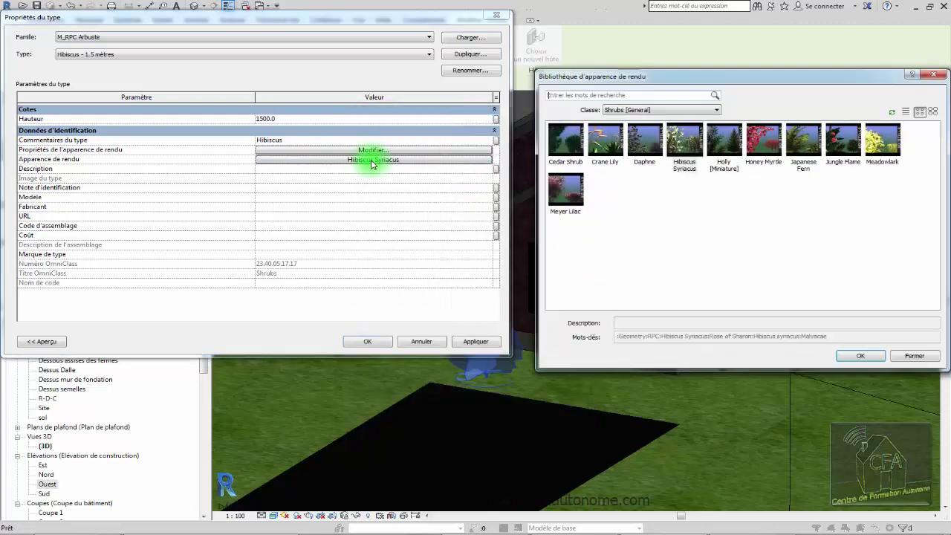
click(604, 141)
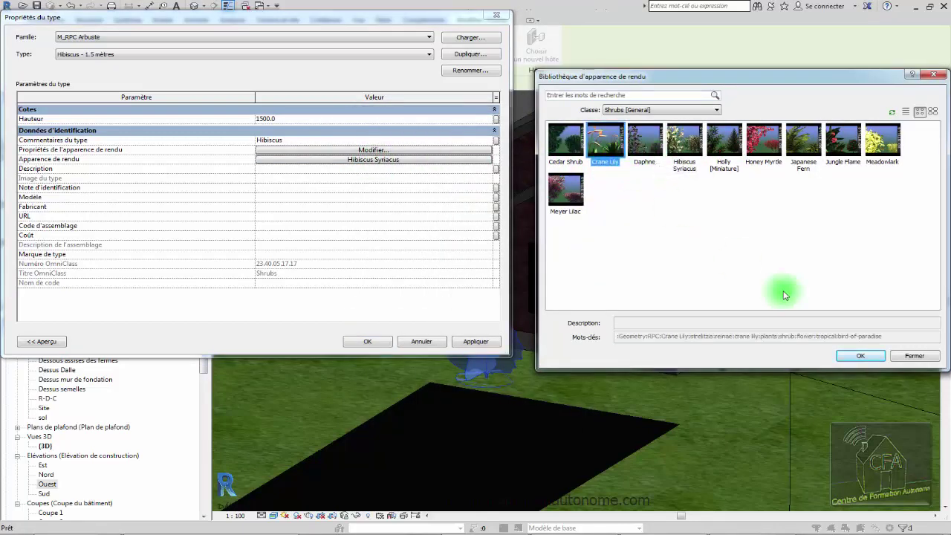
click(858, 357)
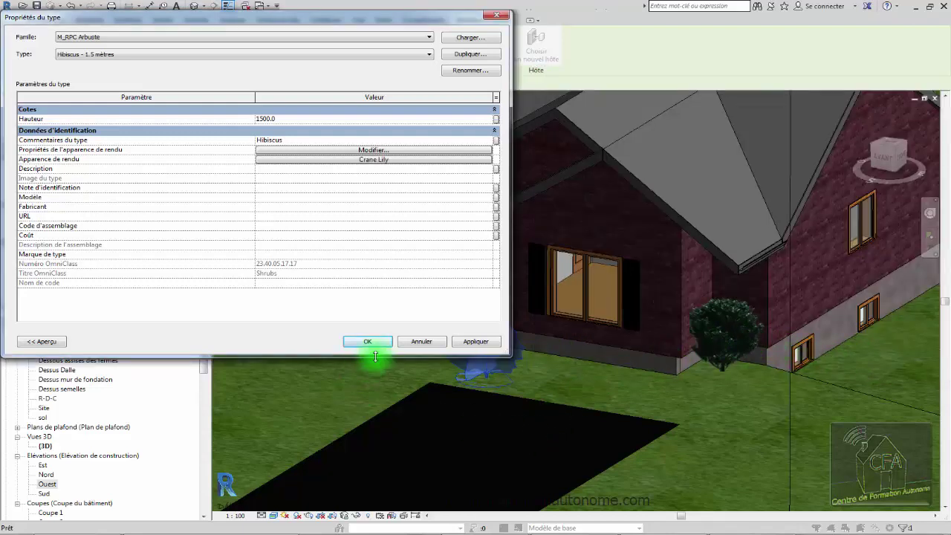
click(479, 341)
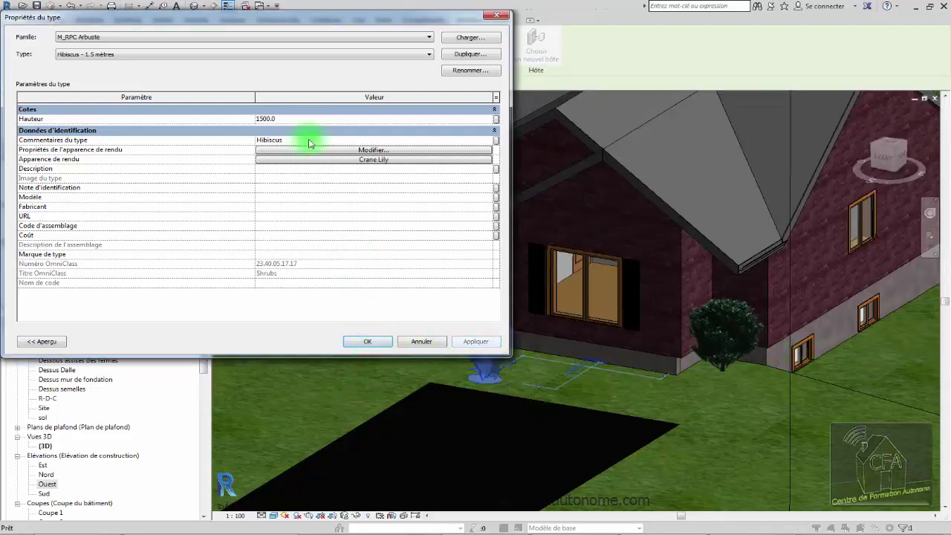
click(367, 341)
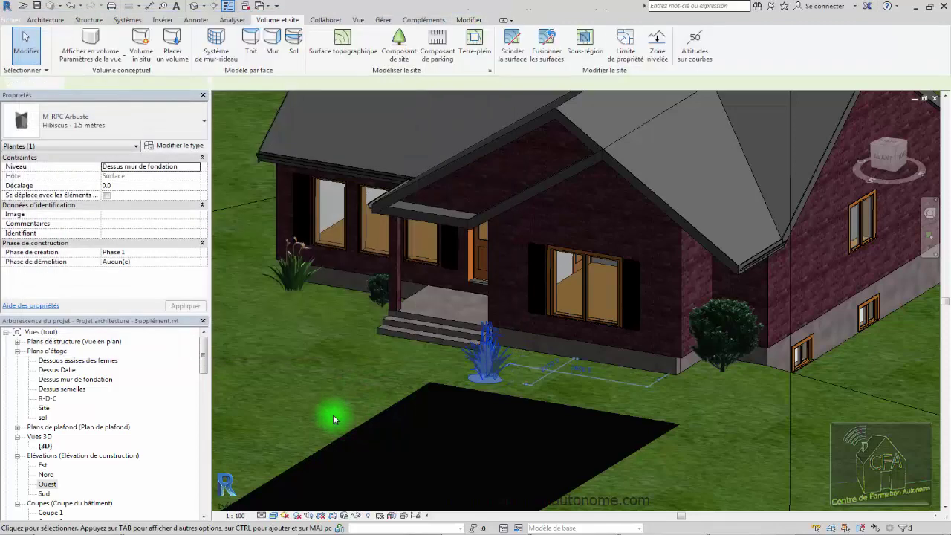
key(Escape)
Step: Turn off the section box (Zone de coupe) in the 3D view's properties and apply the change
scroll(393, 373, down, 1)
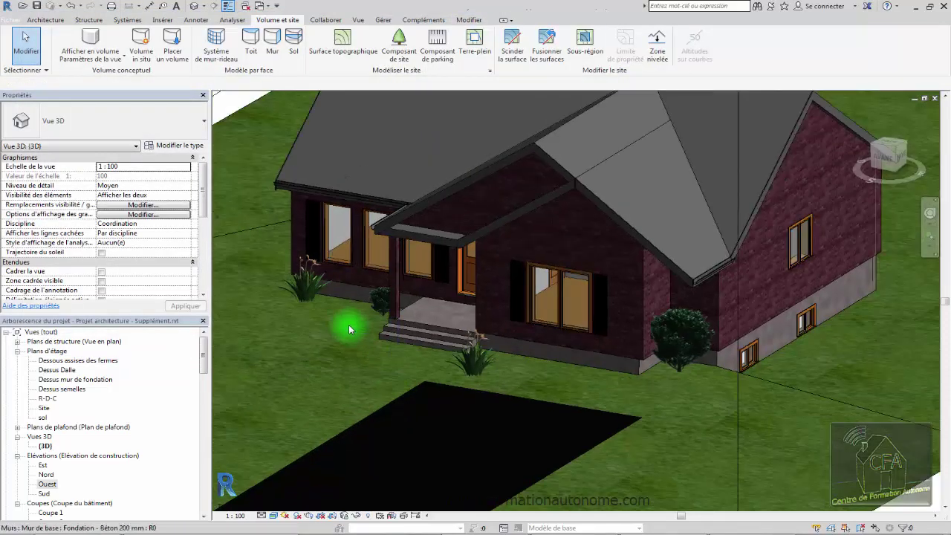
middle_drag(347, 324, 512, 341)
scroll(513, 304, down, 5)
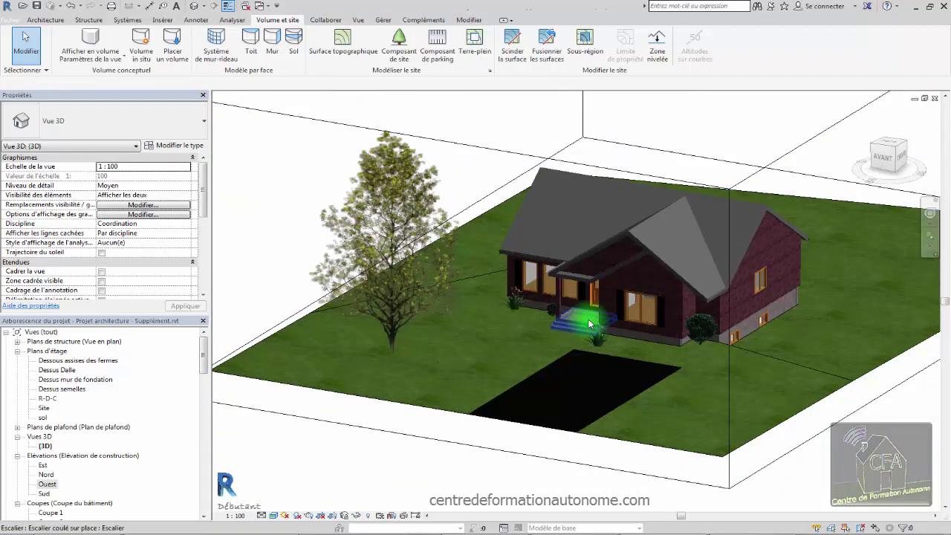
shift+middle_drag(644, 305, 628, 305)
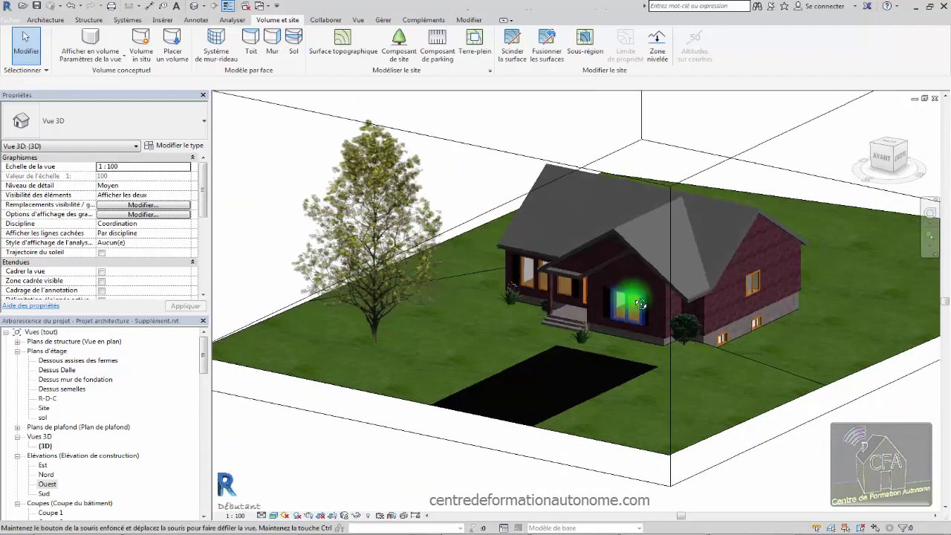
scroll(206, 200, down, 3)
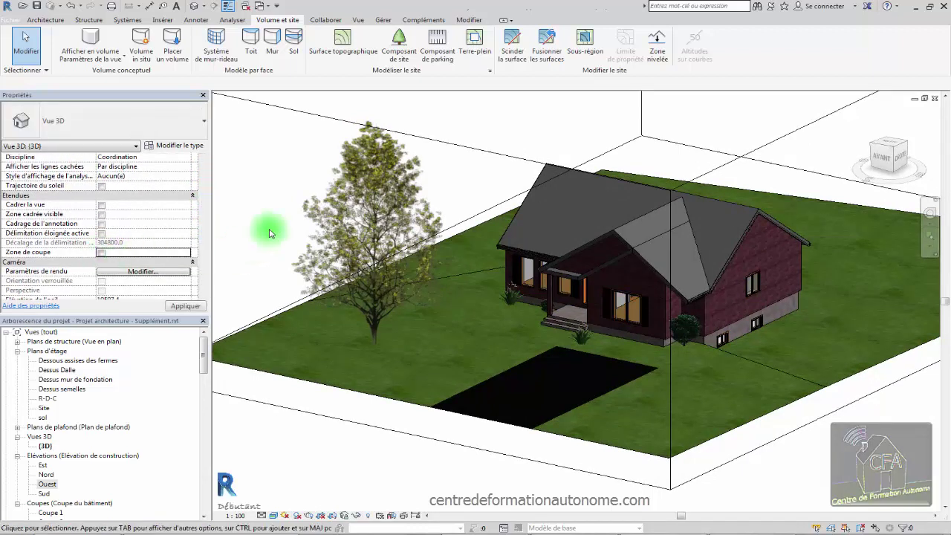
click(192, 306)
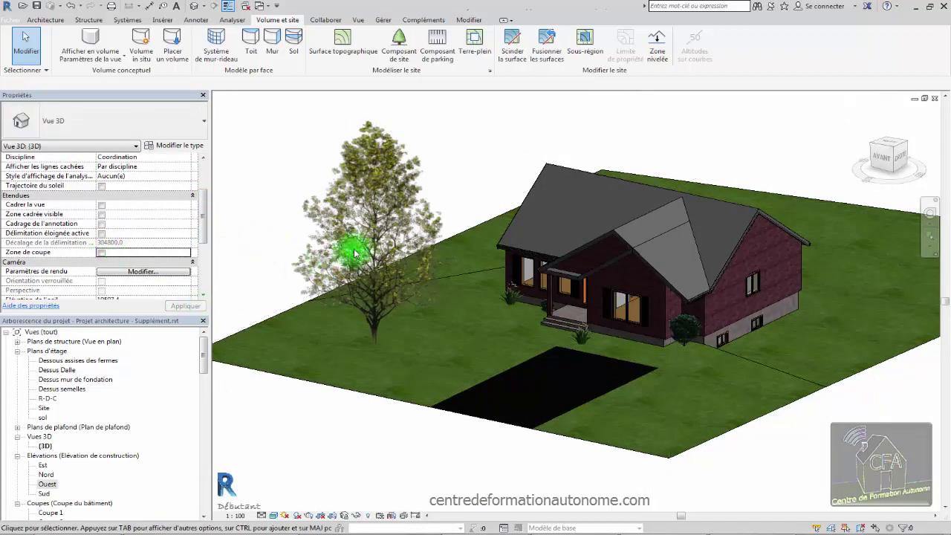
Step: Switch to the Ouest elevation and select the shrub at the house's front left corner
scroll(356, 254, down, 3)
shift+middle_drag(487, 307, 444, 284)
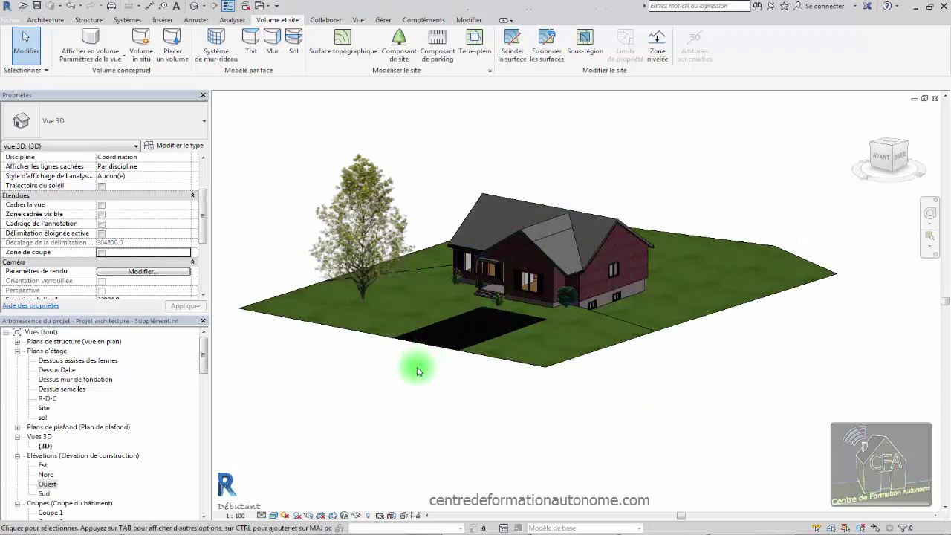
key(ctrl+Tab)
scroll(475, 362, up, 5)
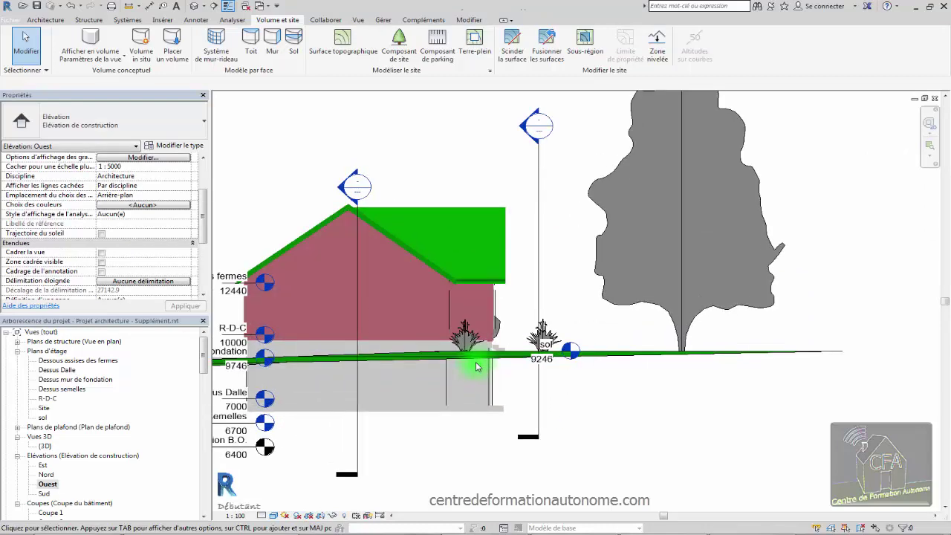
click(583, 340)
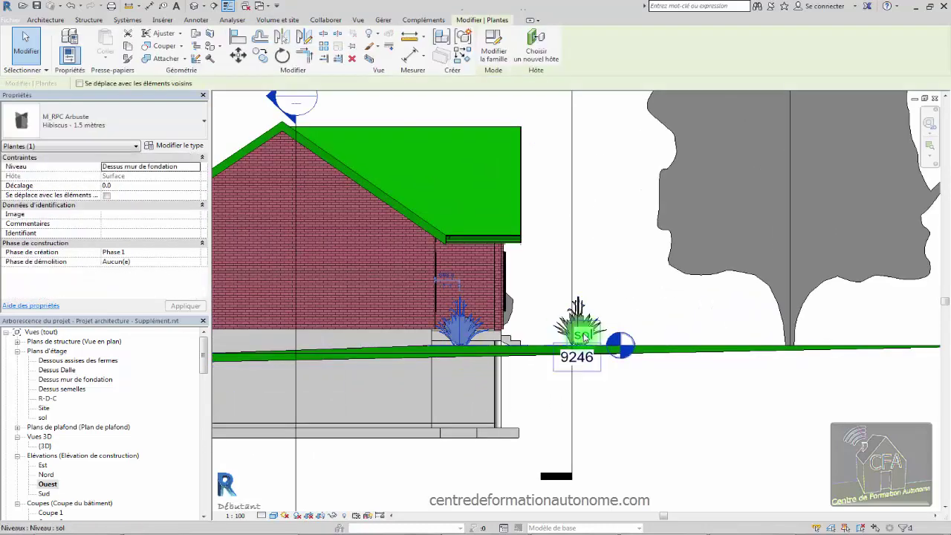
middle_drag(426, 377, 616, 382)
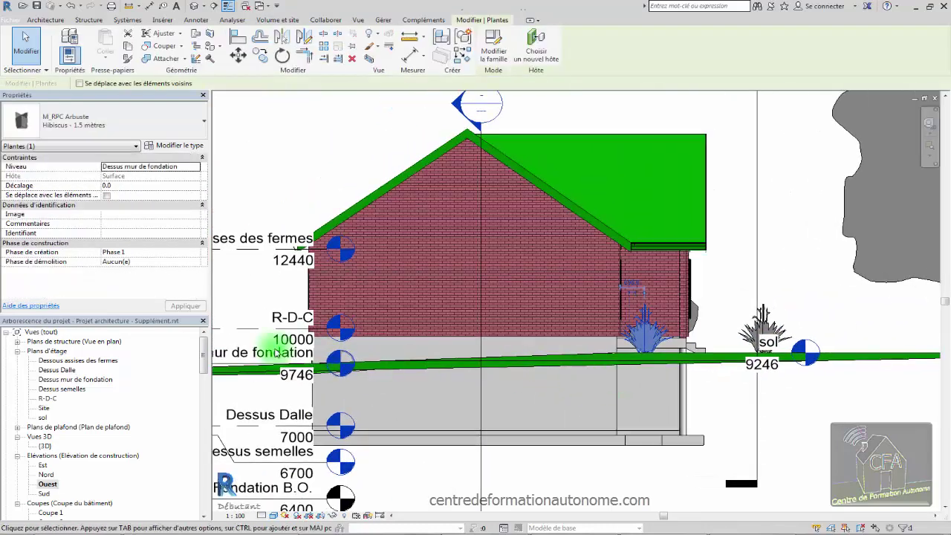
Step: In the Dessus mur de fondation plan, change the selected shrub's type to Laurier-rose - 1.62 mètres
key(ctrl+Tab)
key(ctrl+Tab)
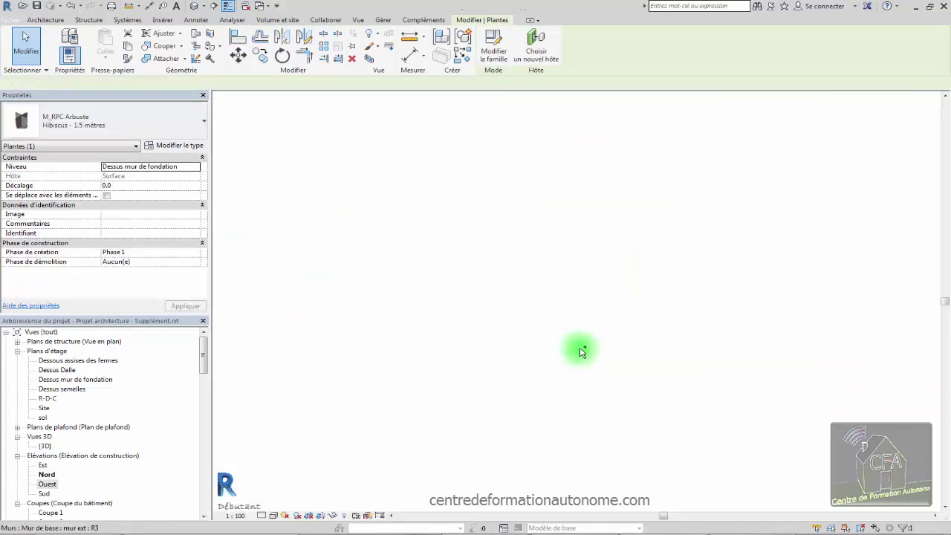
key(ctrl+Tab)
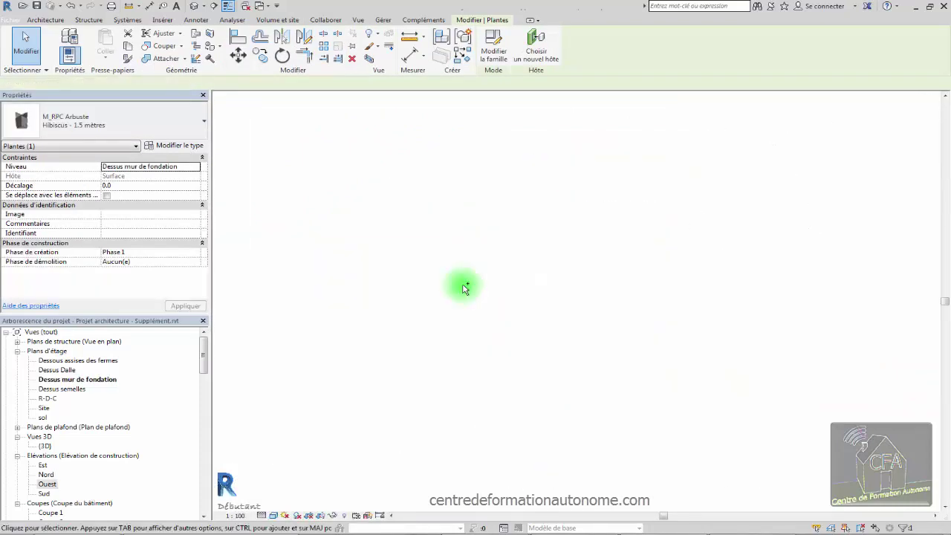
scroll(446, 275, down, 3)
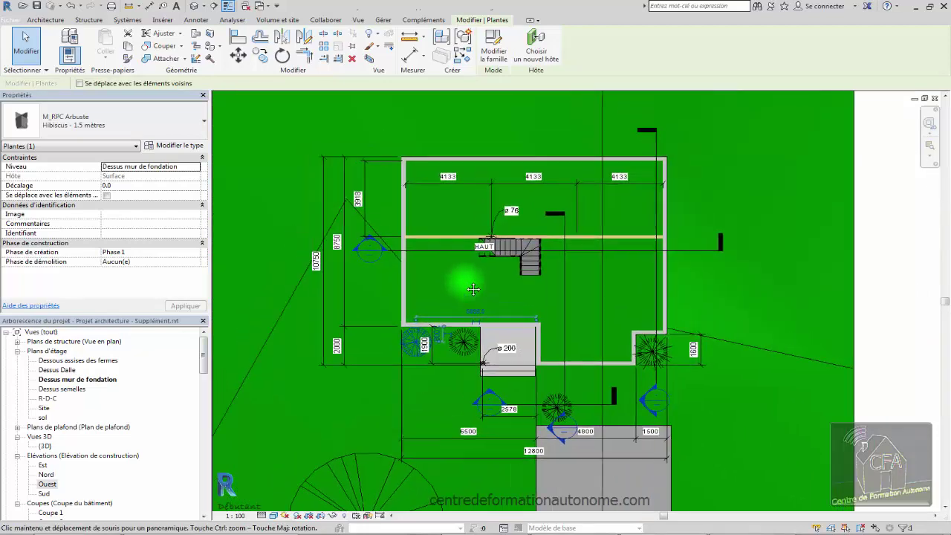
click(93, 119)
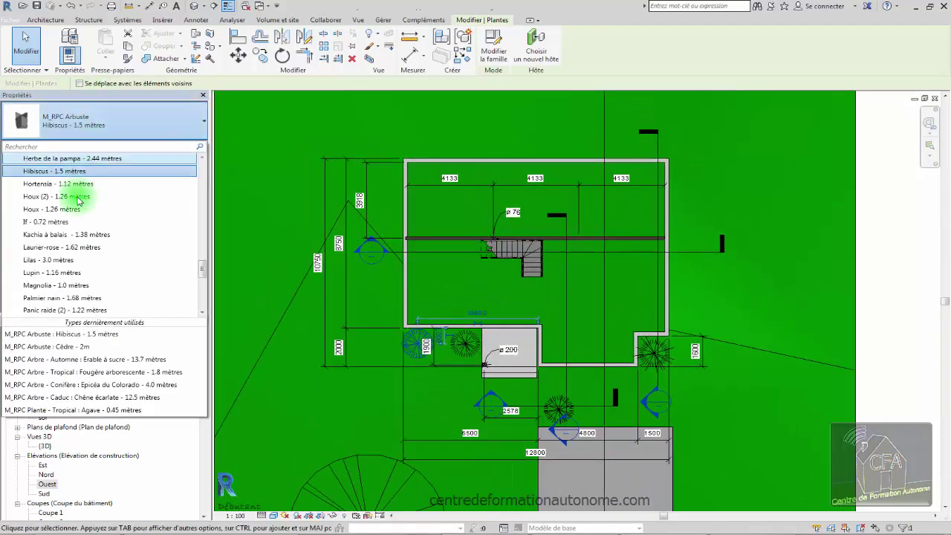
click(66, 247)
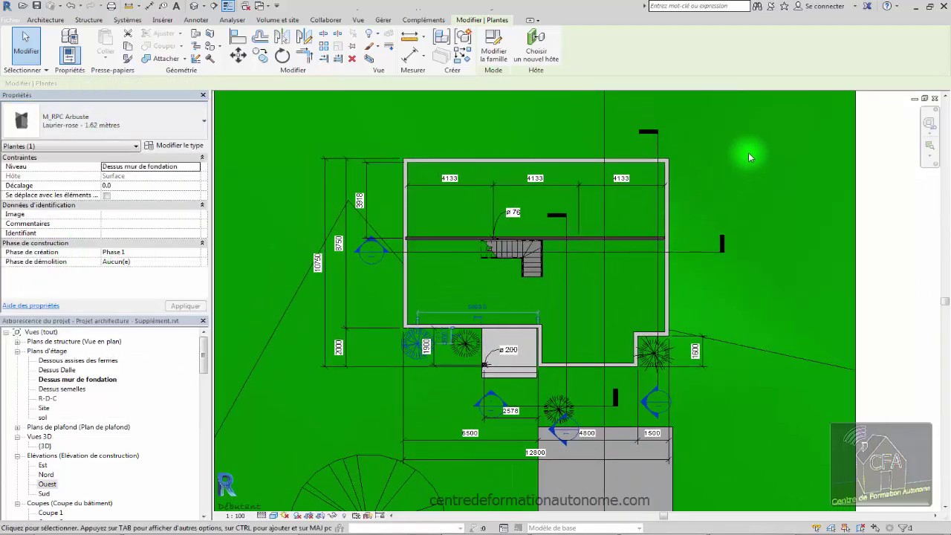
Step: Start placing a site component in the plan and save the project
middle_drag(748, 153, 711, 277)
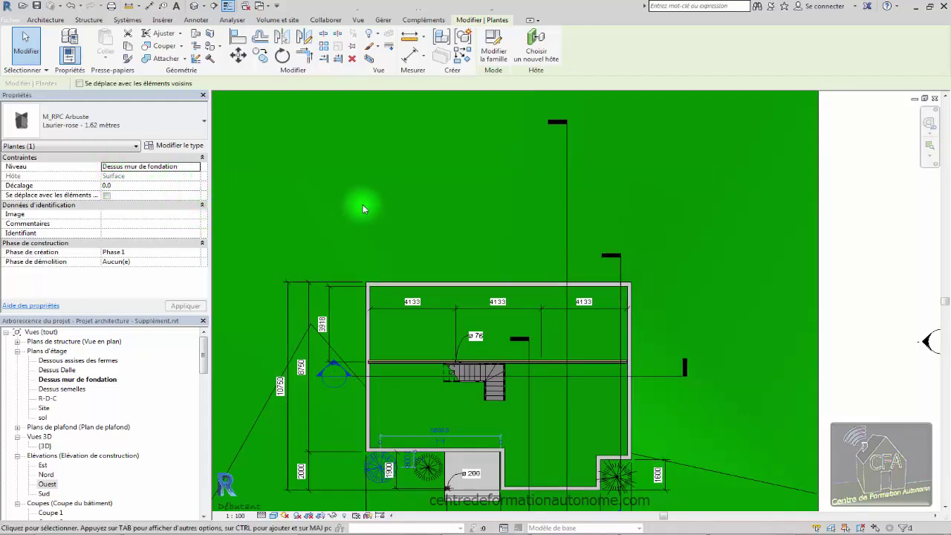
scroll(363, 209, down, 3)
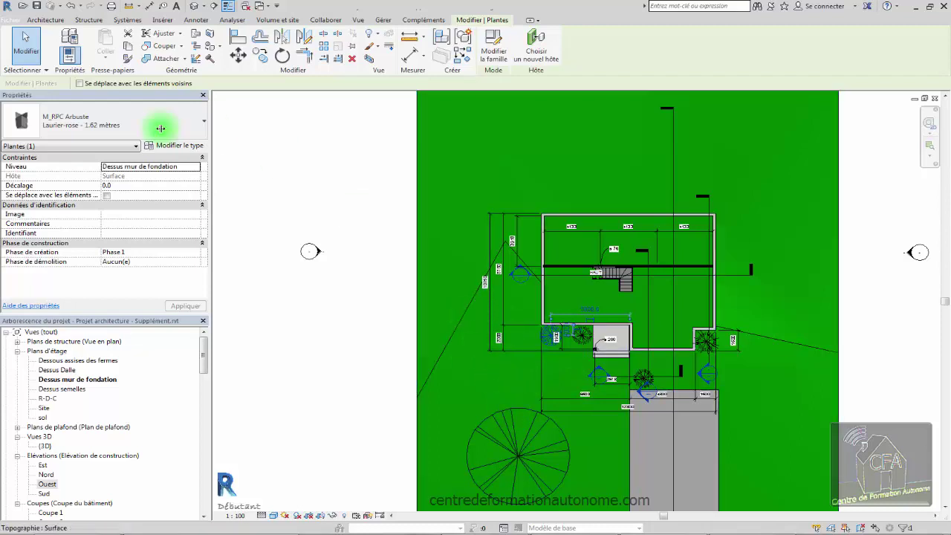
click(101, 123)
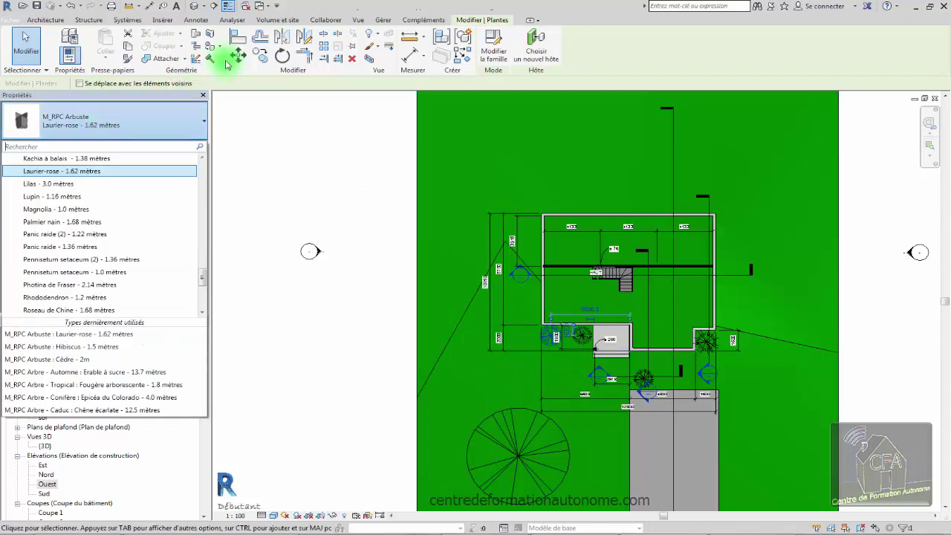
click(281, 20)
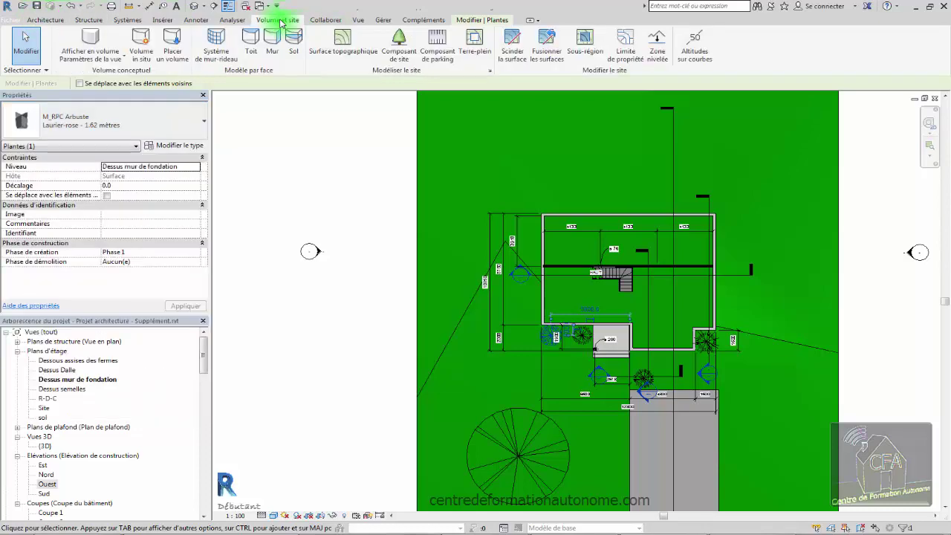
click(398, 41)
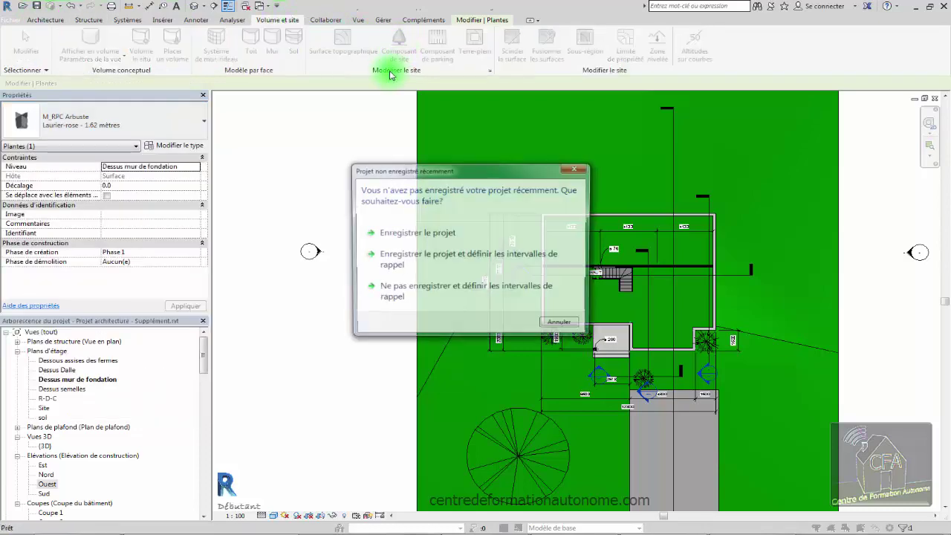
click(436, 239)
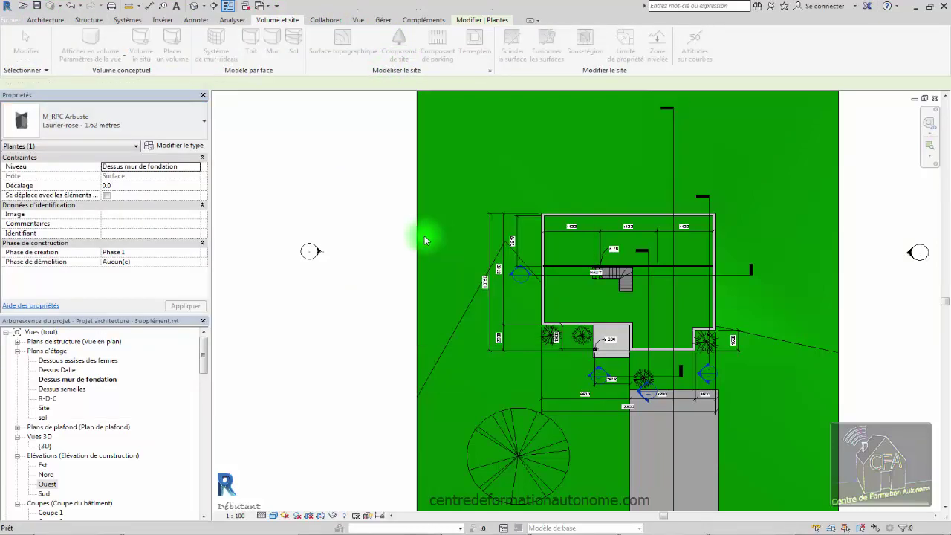
Step: Place a Roseau de Chine - 1.68 mètres shrub in the yard beyond the house's rear left corner and check it in 3D
click(123, 125)
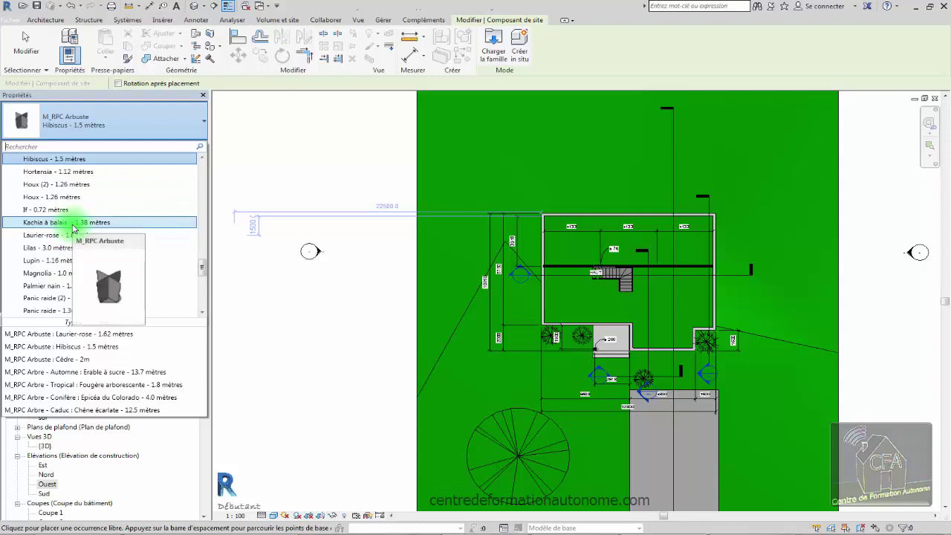
scroll(74, 222, down, 3)
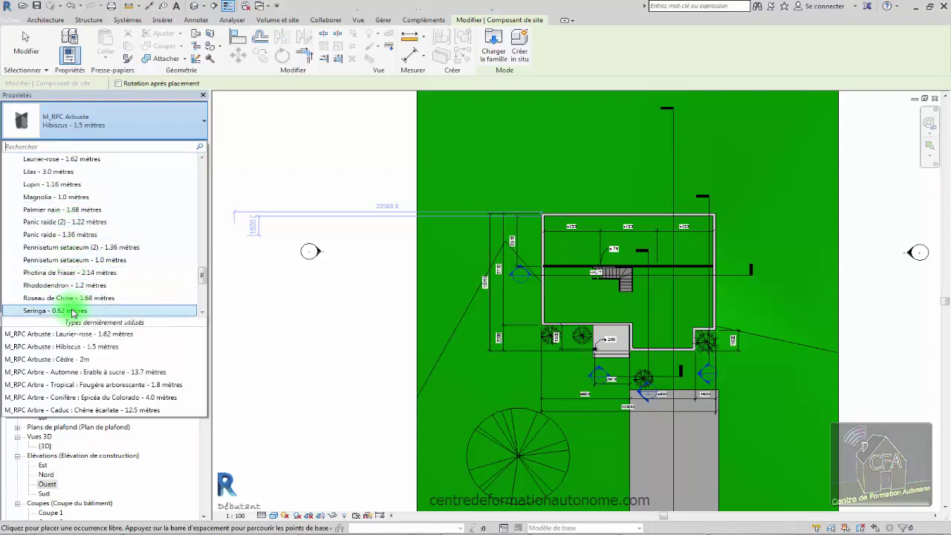
click(66, 299)
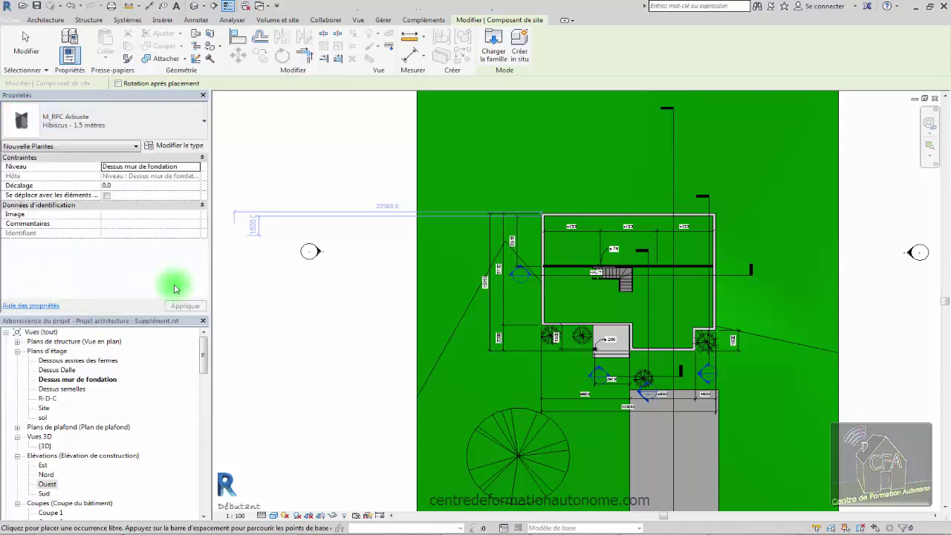
click(476, 155)
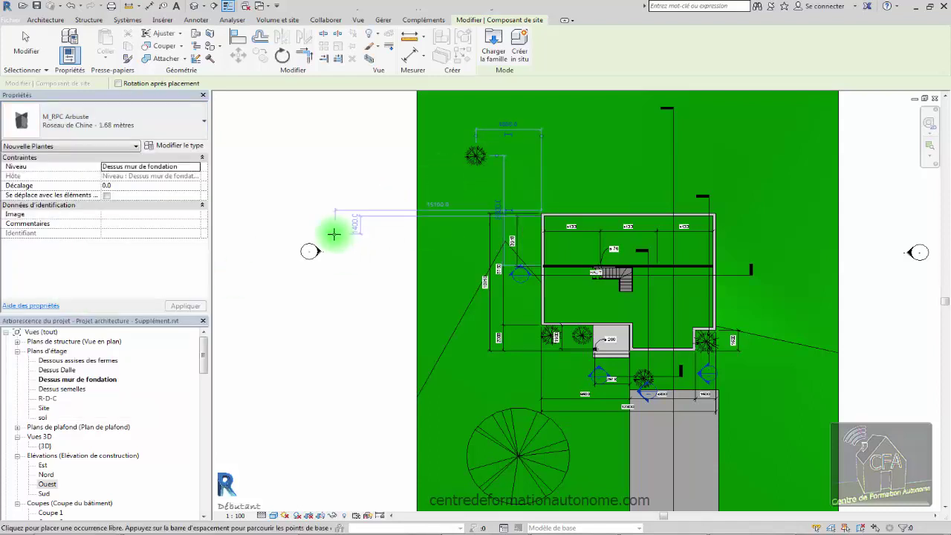
key(ctrl+Tab)
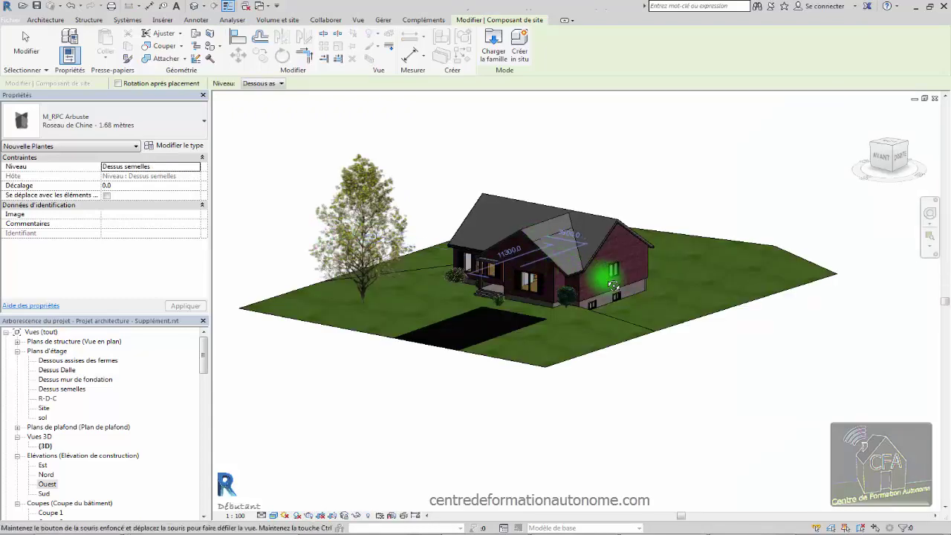
shift+middle_drag(605, 265, 729, 272)
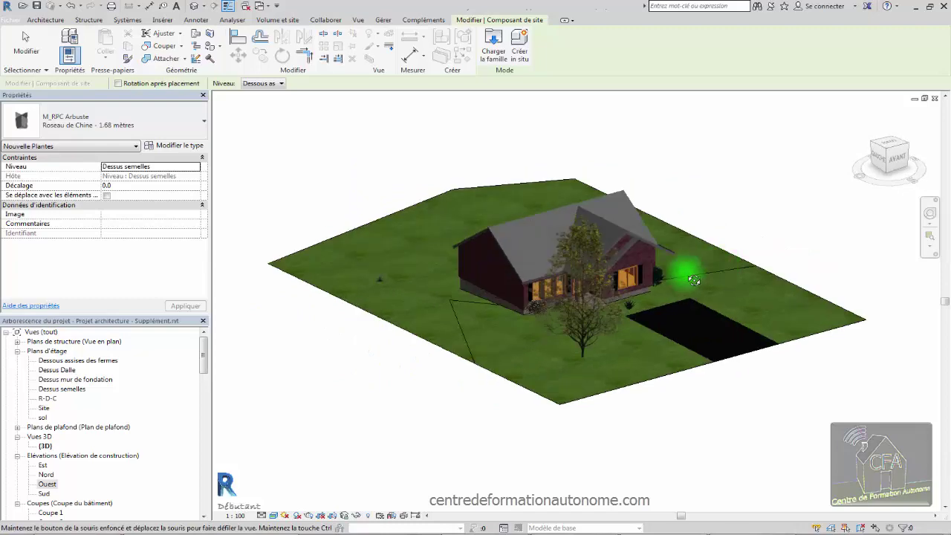
Step: End the site component placement and inspect the rear-yard shrub's level and its position on the ground in the Ouest elevation
scroll(368, 288, up, 3)
scroll(367, 288, up, 3)
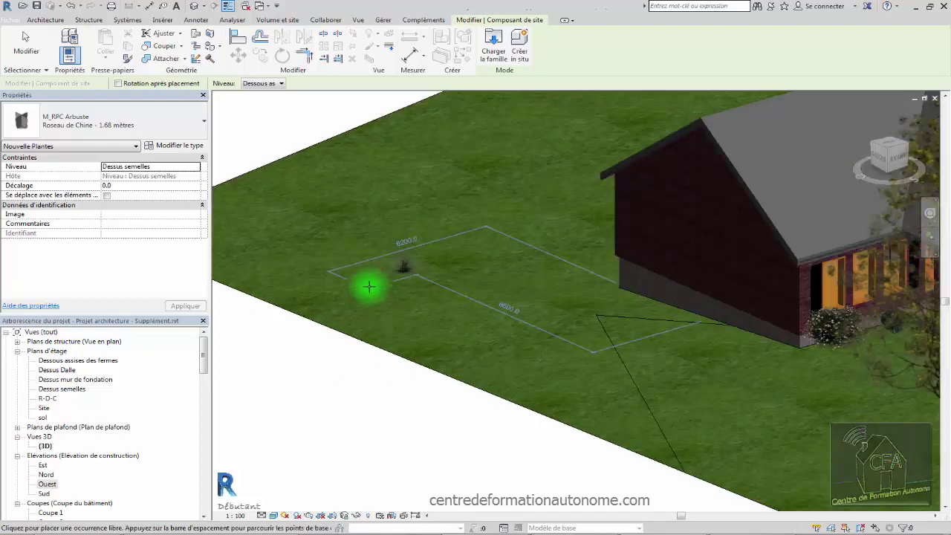
key(ctrl+Tab)
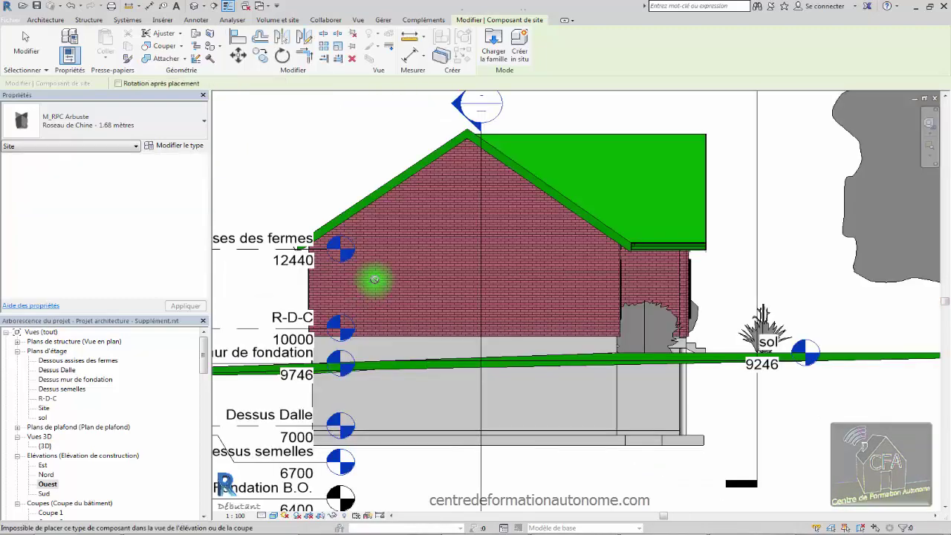
scroll(379, 276, down, 3)
scroll(251, 319, up, 3)
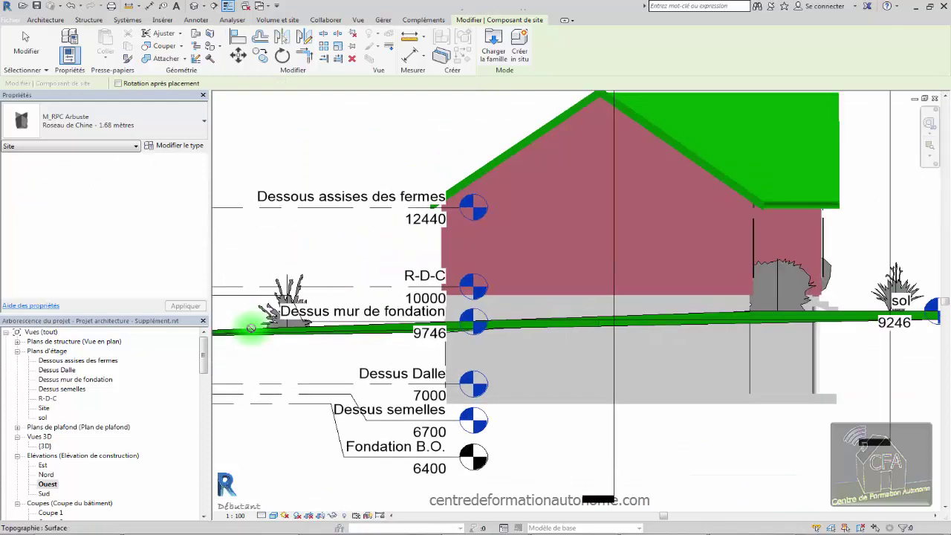
click(26, 44)
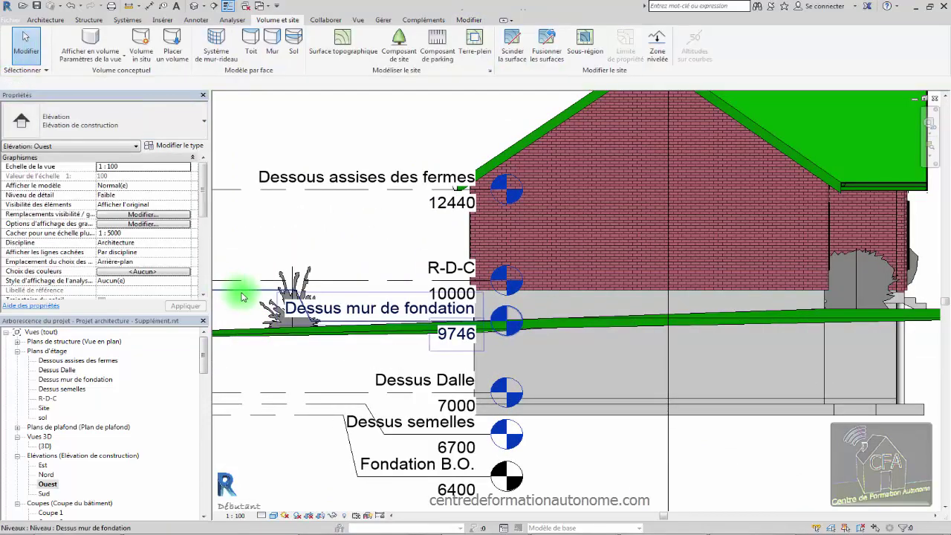
click(295, 330)
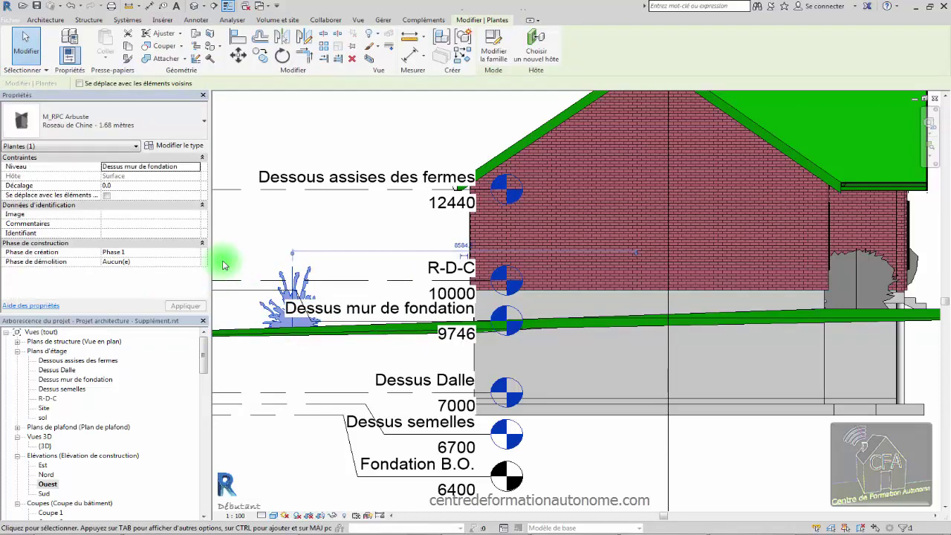
scroll(314, 265, down, 2)
click(347, 232)
scroll(347, 231, down, 4)
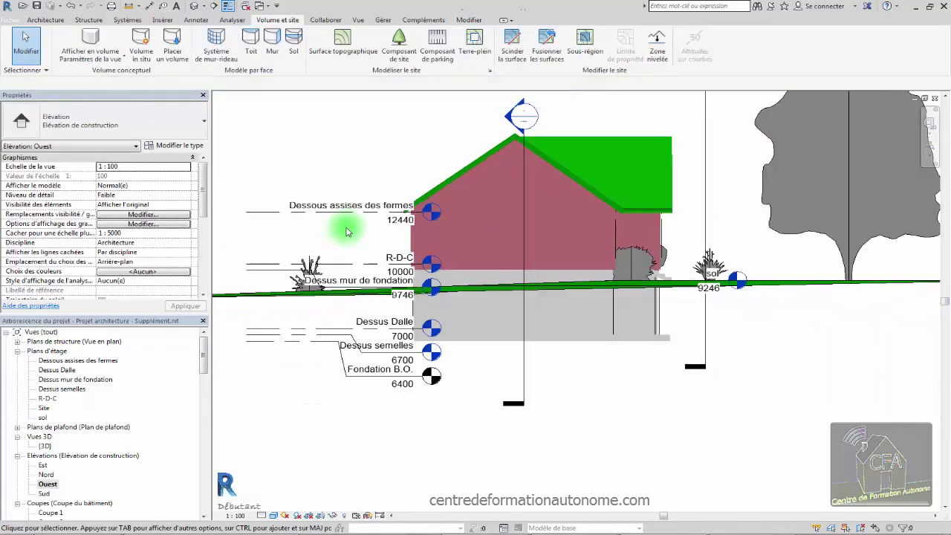
Step: Examine how the front shrubs and the front-yard tree sit on the ground surface in the Ouest elevation
scroll(635, 245, up, 3)
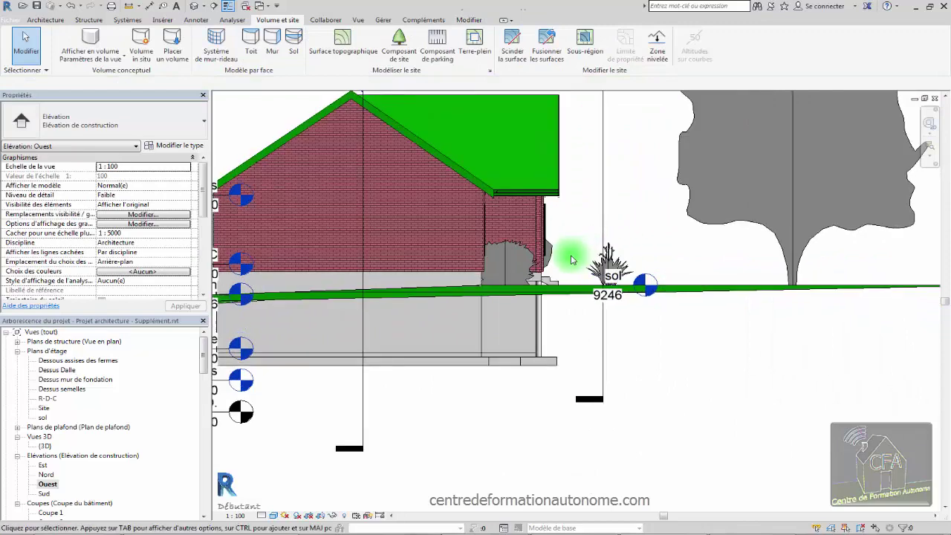
middle_drag(611, 274, 568, 358)
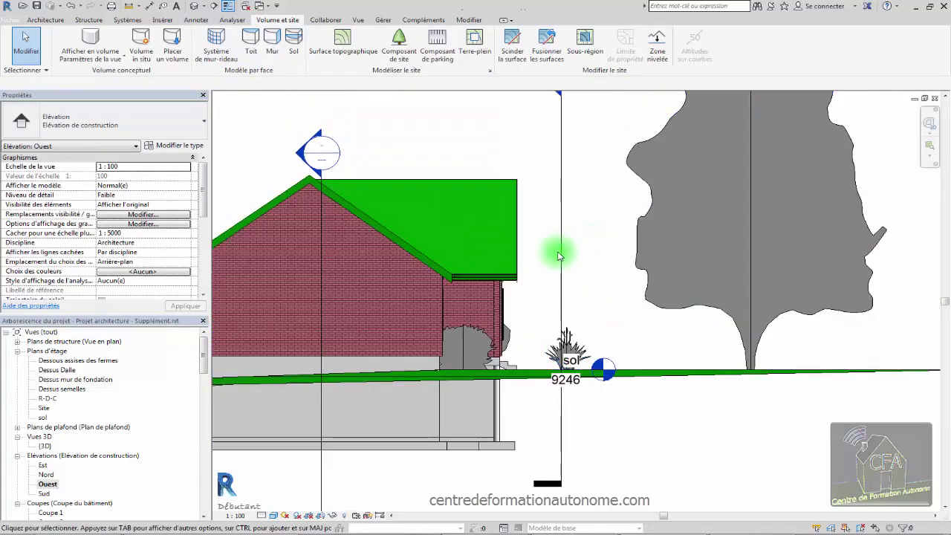
scroll(551, 247, down, 5)
Step: Return to the 3D view and examine the house, driveway and plantings from the front right and from above
key(ctrl+Tab)
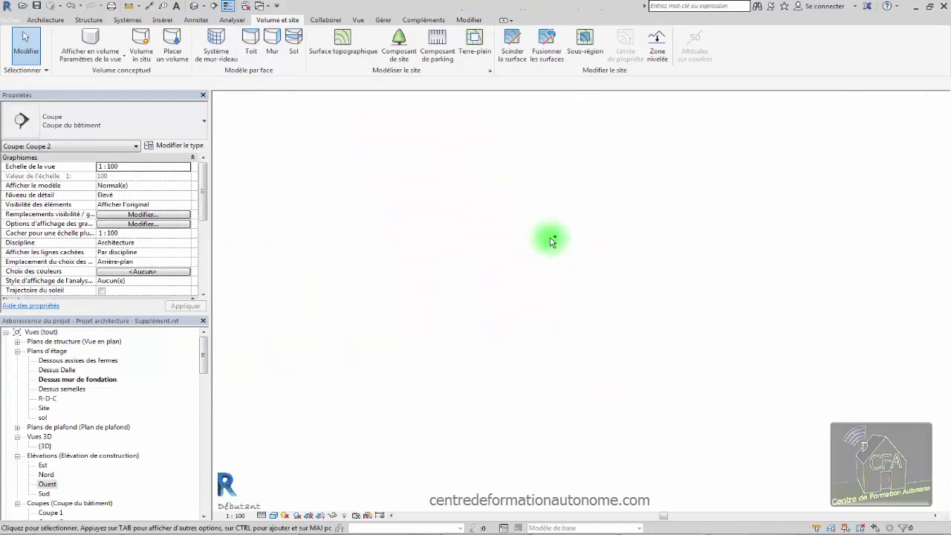
key(ctrl+Tab)
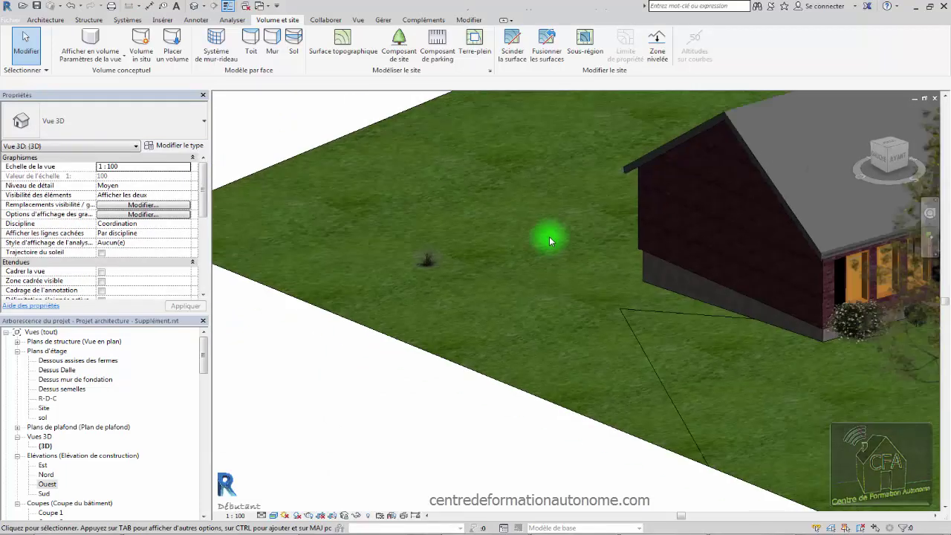
scroll(549, 235, down, 3)
shift+middle_drag(602, 219, 769, 319)
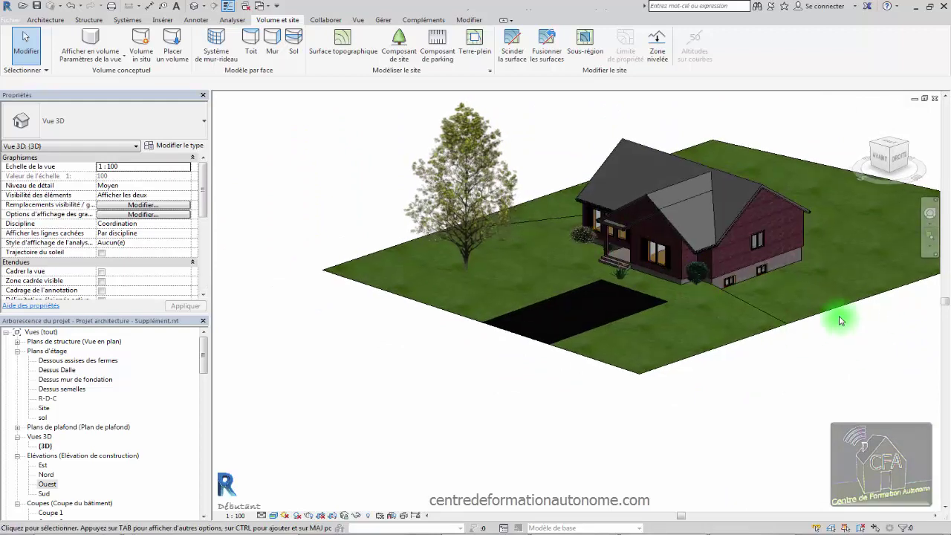
shift+middle_drag(866, 291, 860, 323)
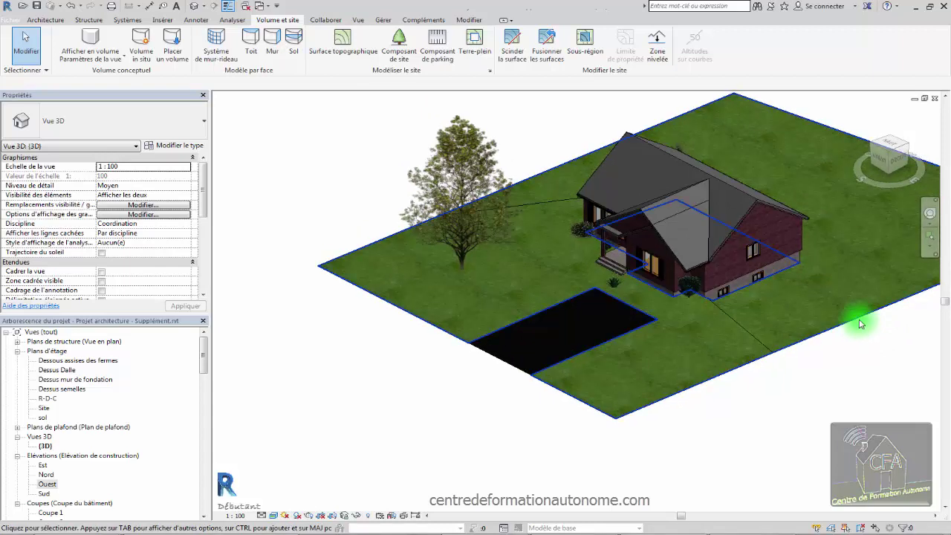